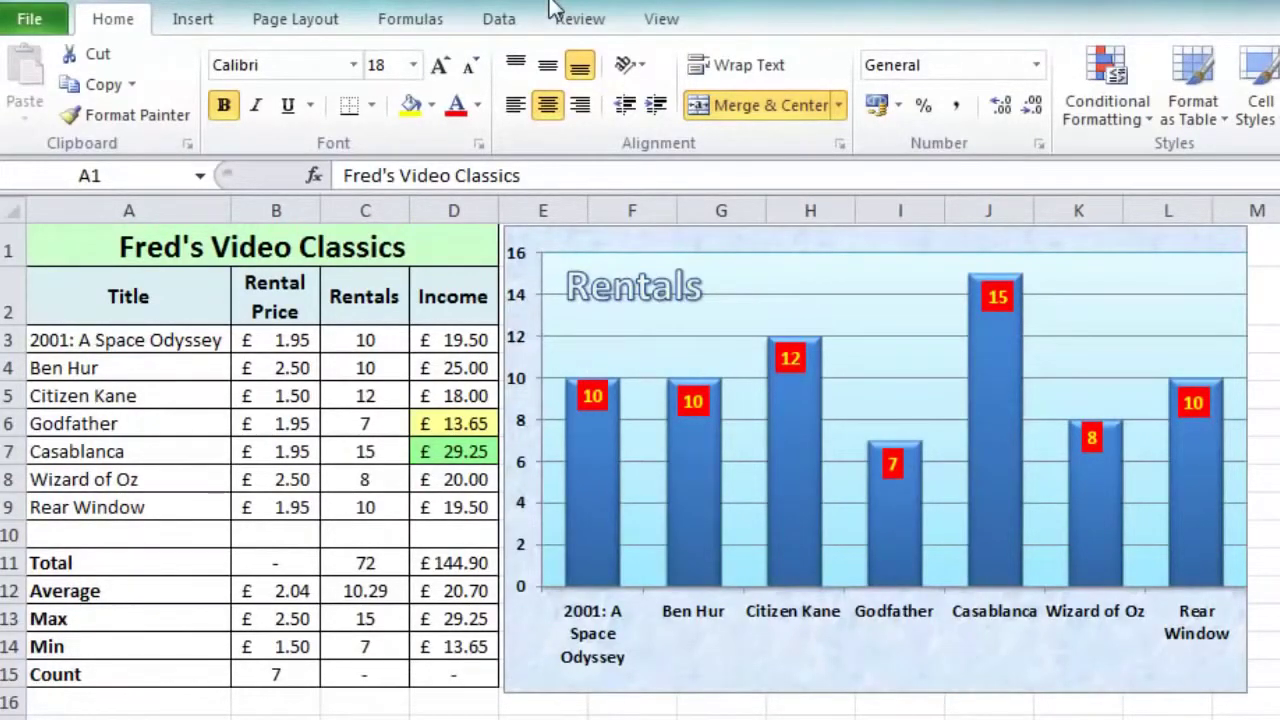
- Insert a basic 2-D pie chart from the Title and Rentals data in A2:A9 and C2:C9
click(549, 5)
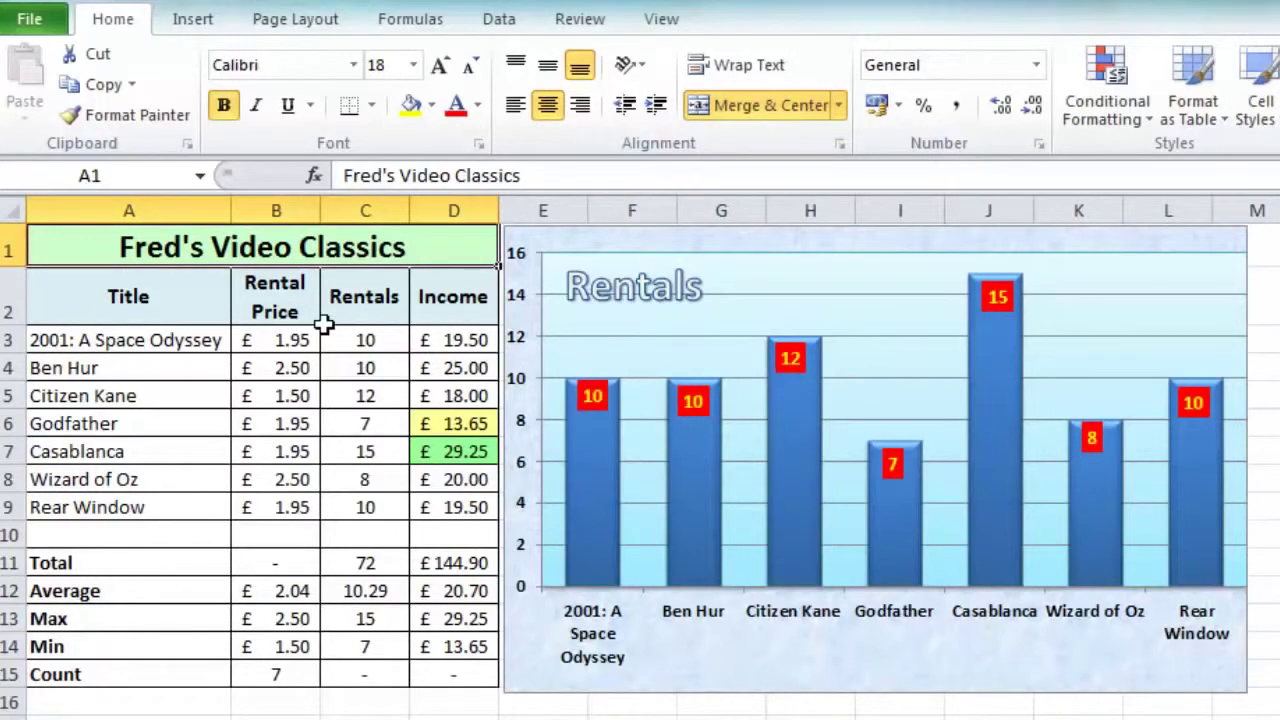
click(148, 292)
drag(145, 312, 85, 500)
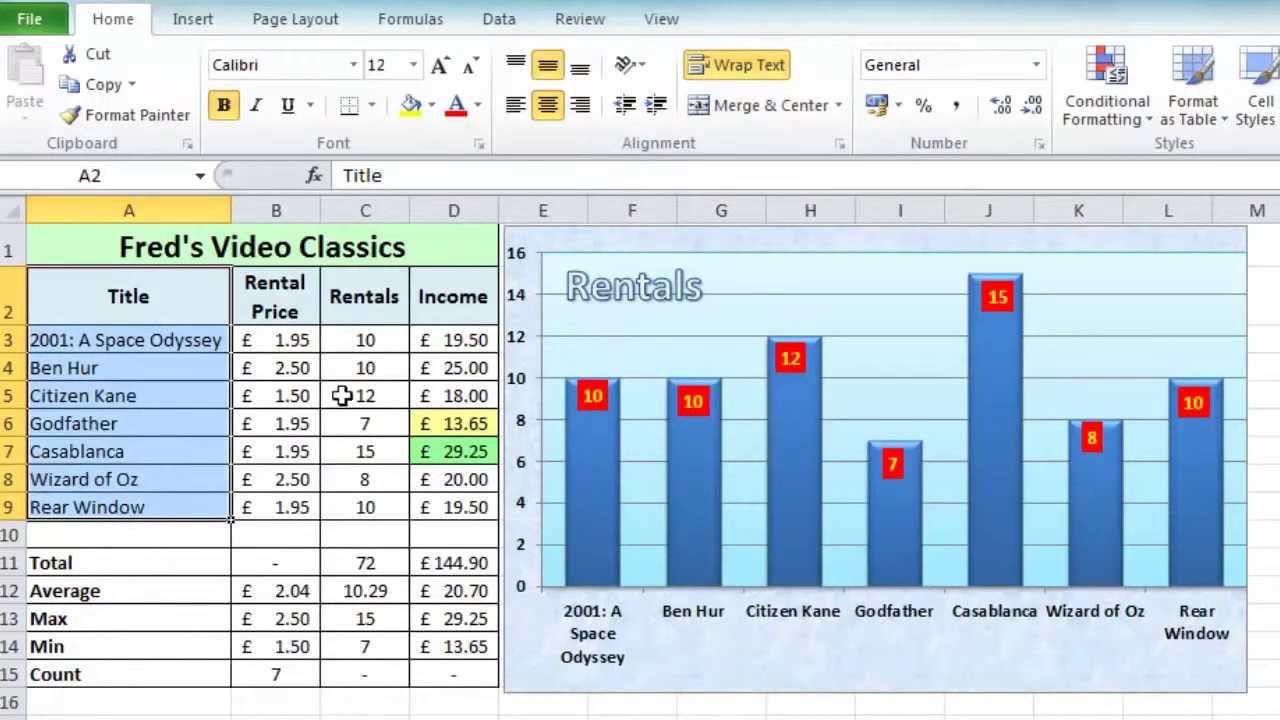
click(348, 298)
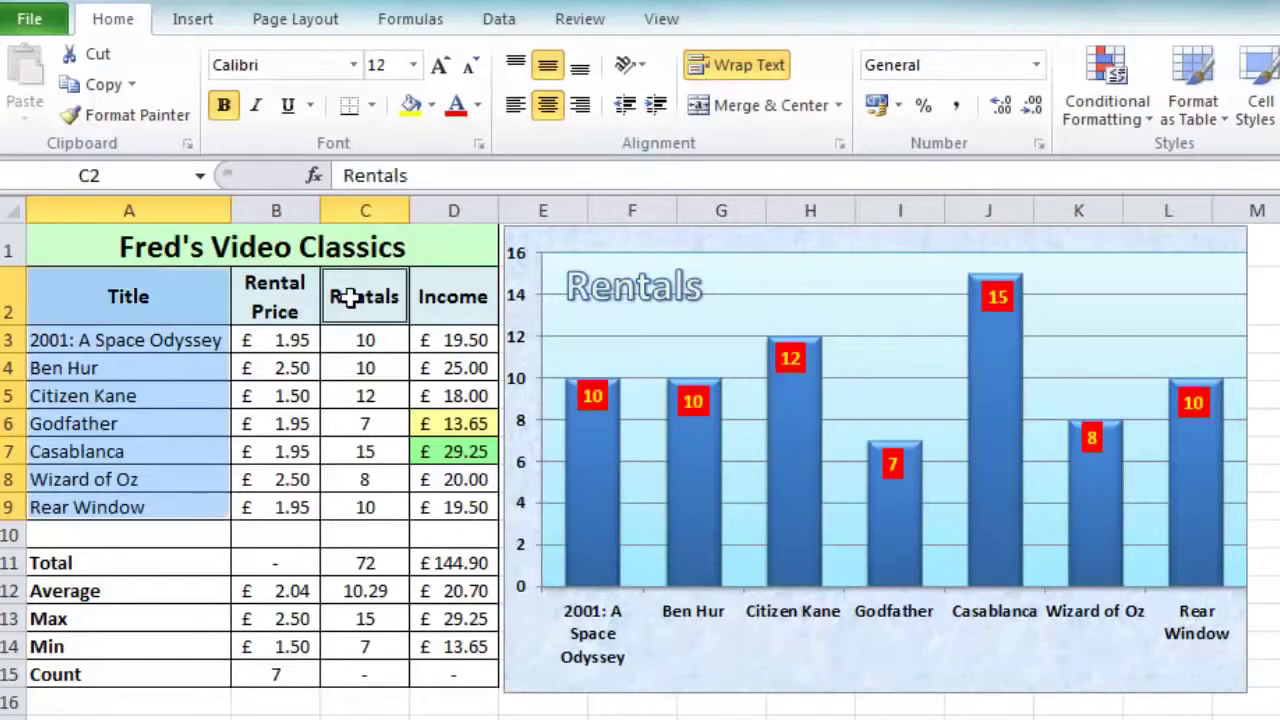
drag(348, 298, 333, 500)
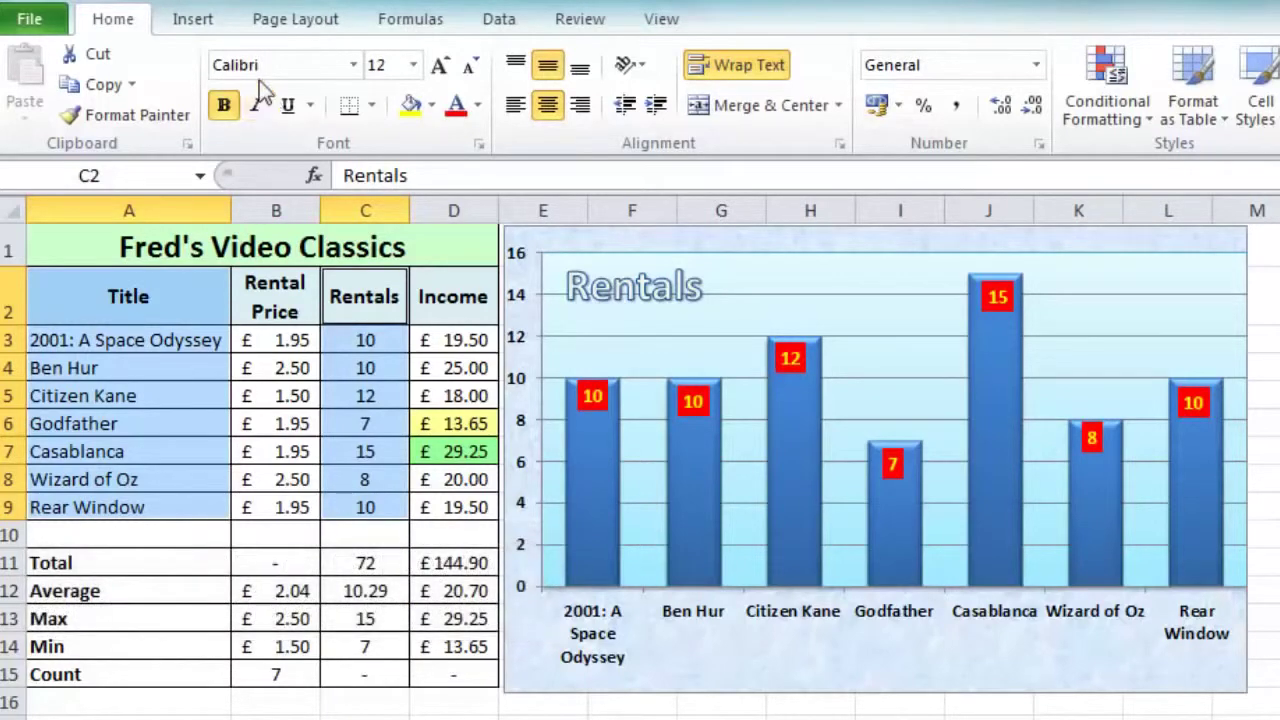
click(196, 27)
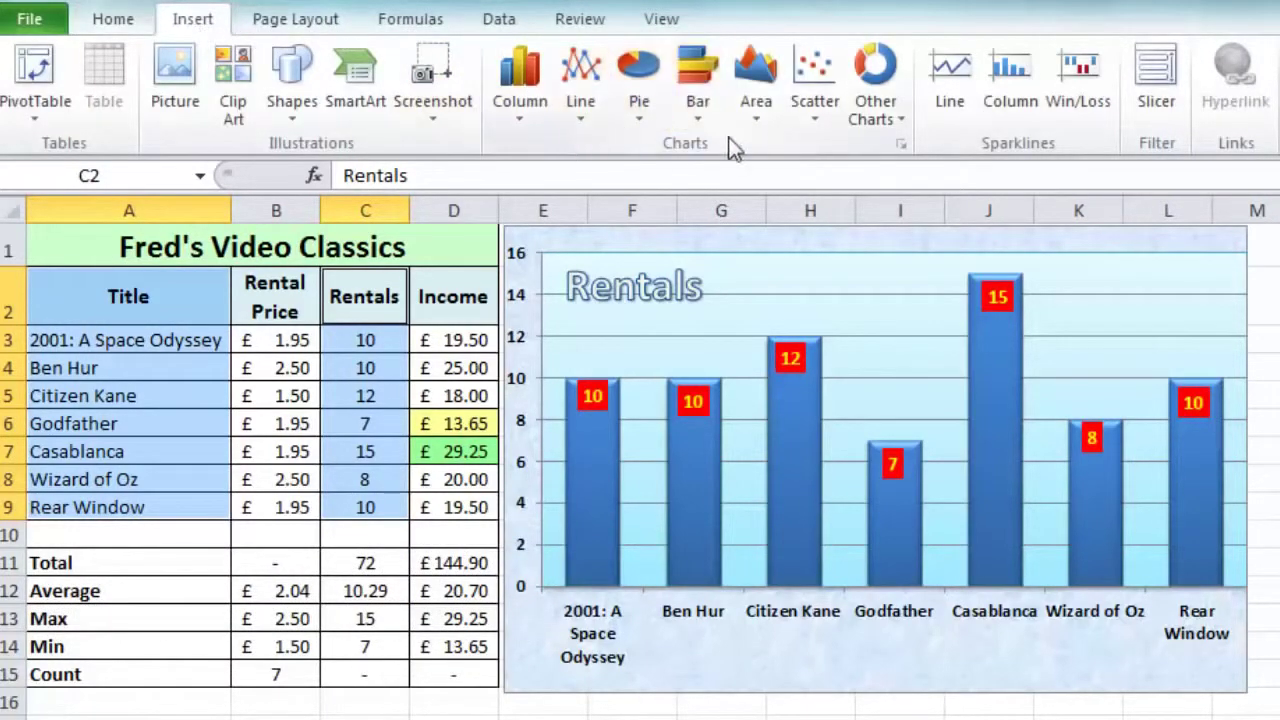
click(642, 112)
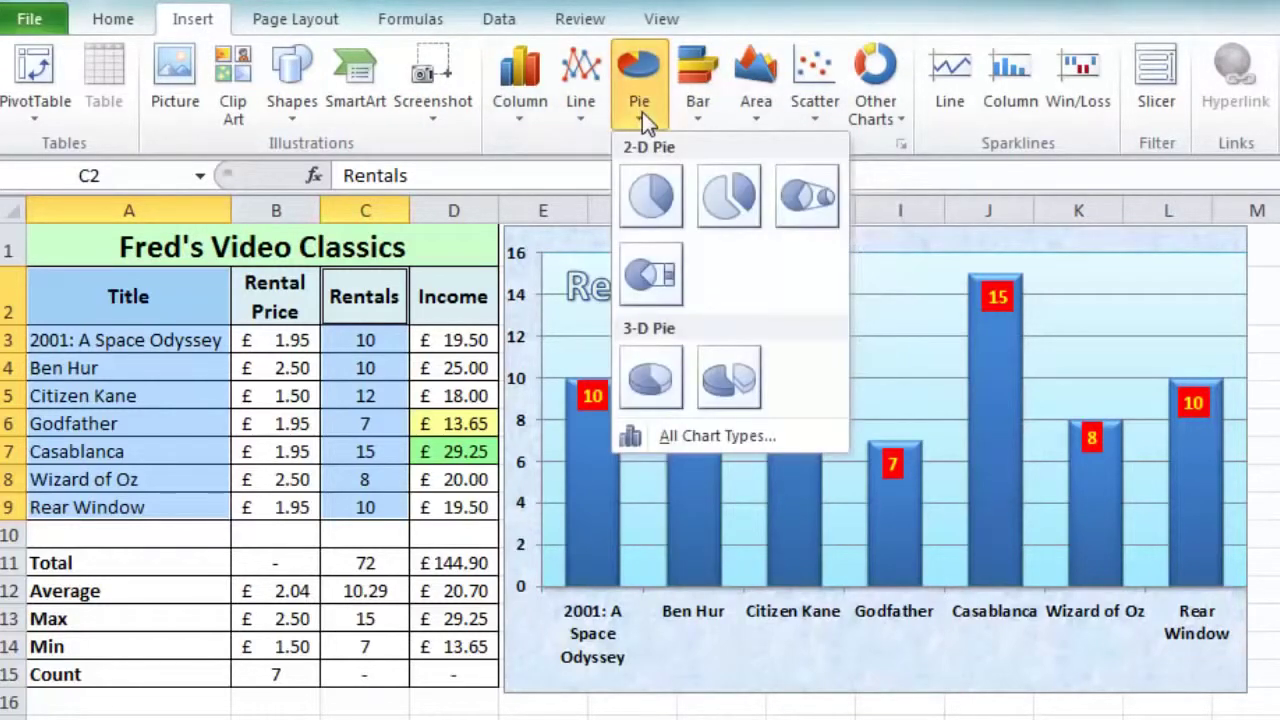
click(652, 210)
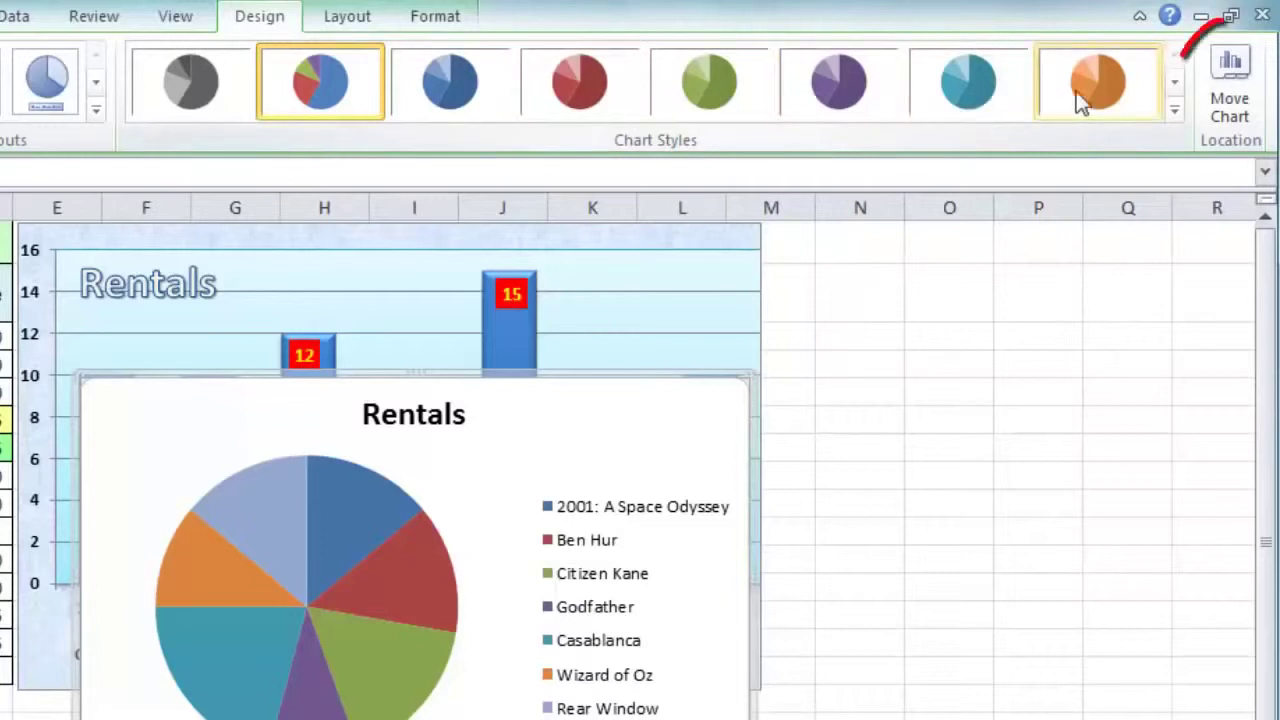
- Move the pie chart to a new sheet named Movie Rentals
click(1222, 92)
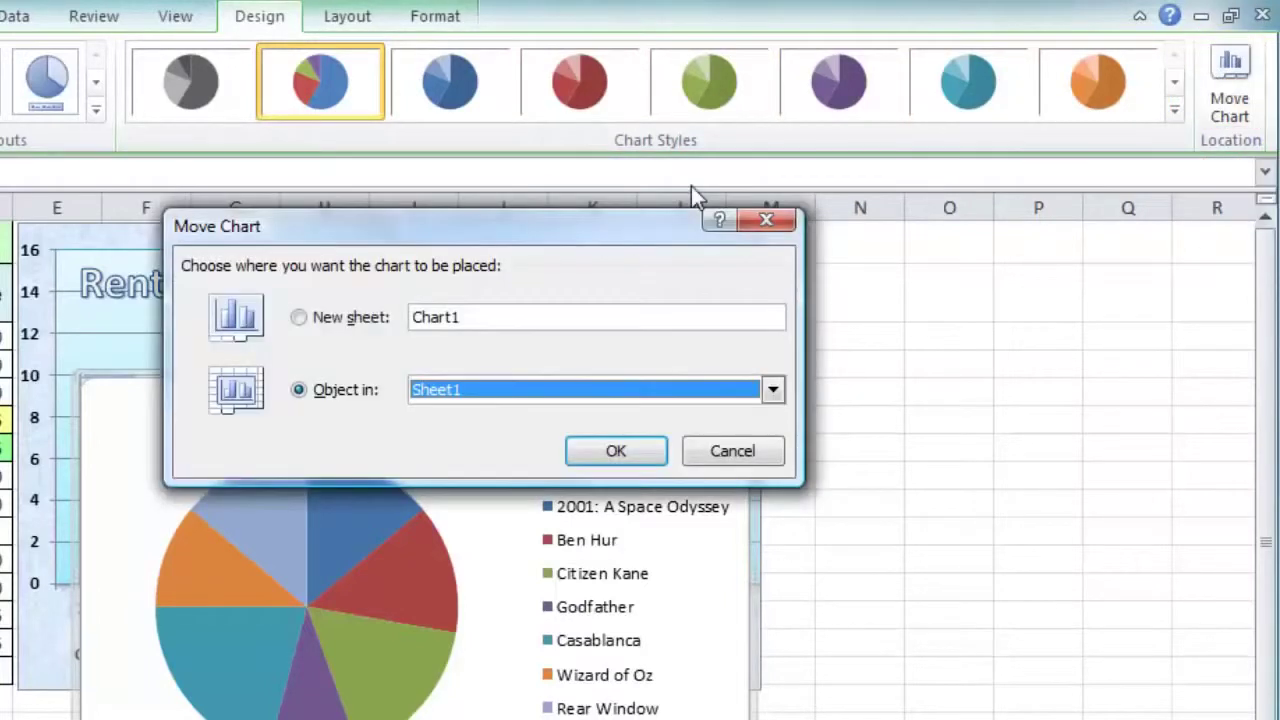
click(300, 322)
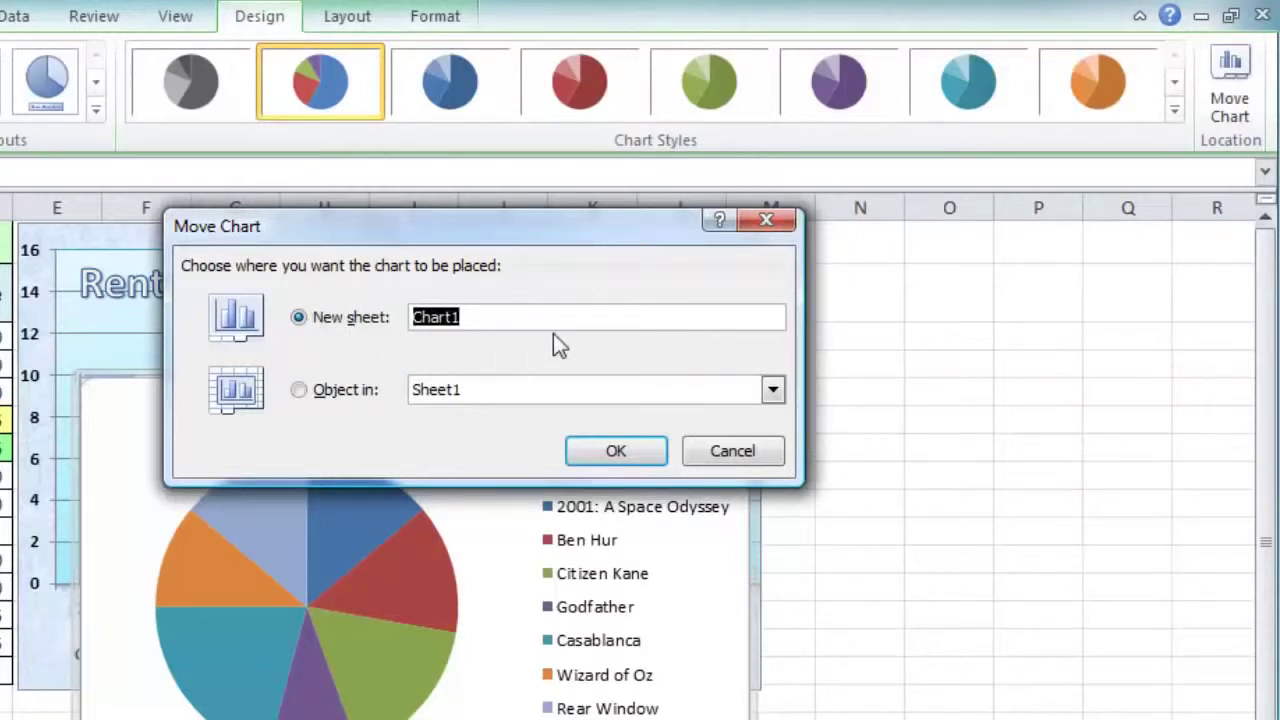
text(Movie)
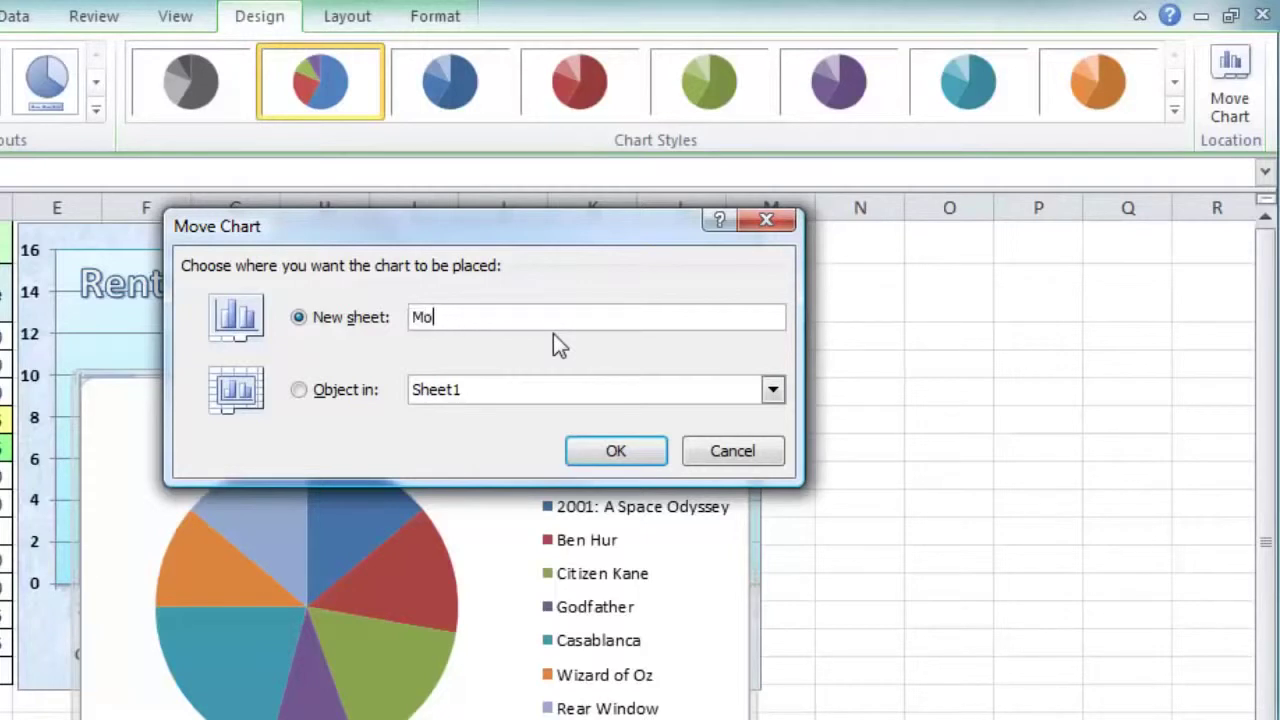
text( Rentals)
click(656, 452)
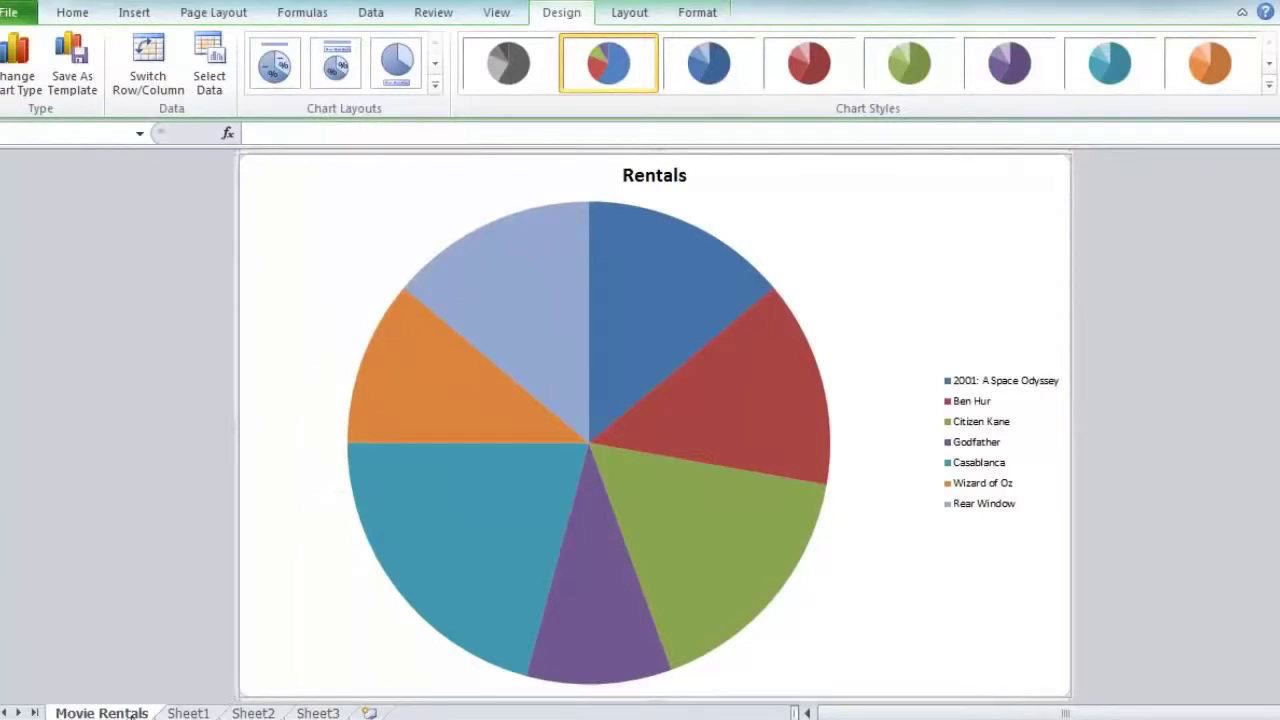
- Check Sheet1, return to the Movie Rentals sheet, and apply the multicoloured beveled chart style from the gallery's fourth row
click(188, 713)
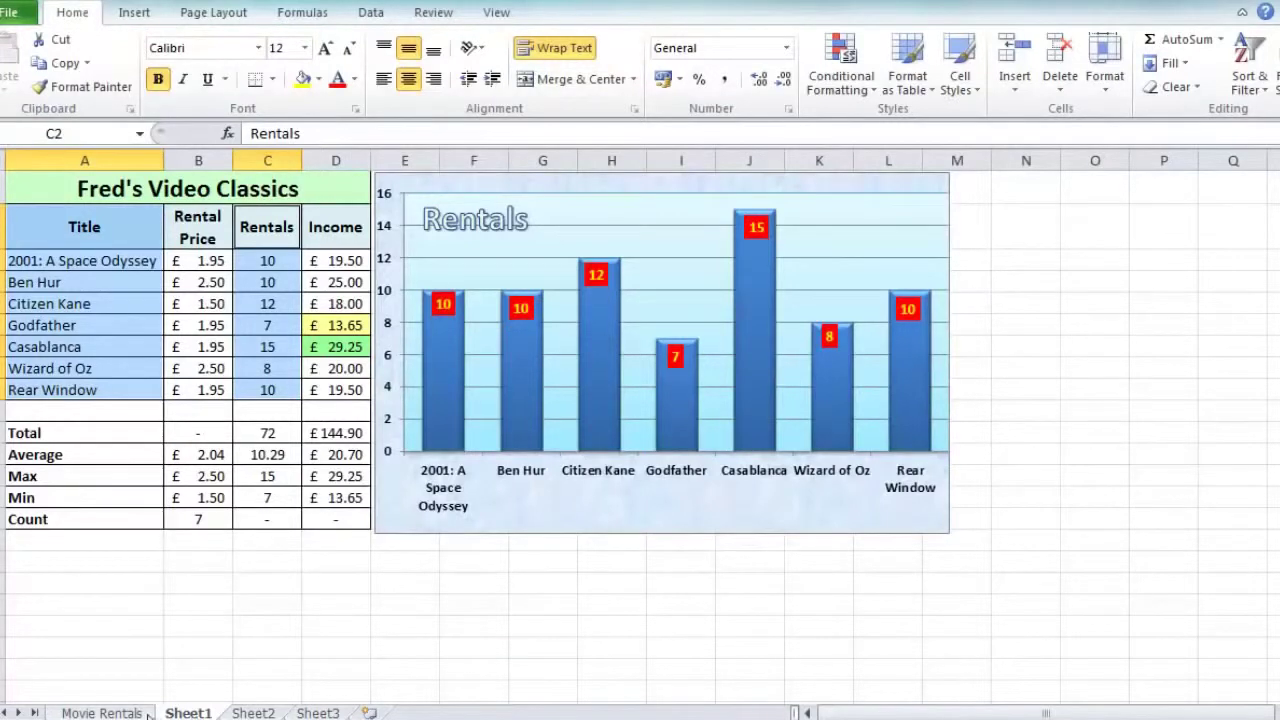
click(90, 713)
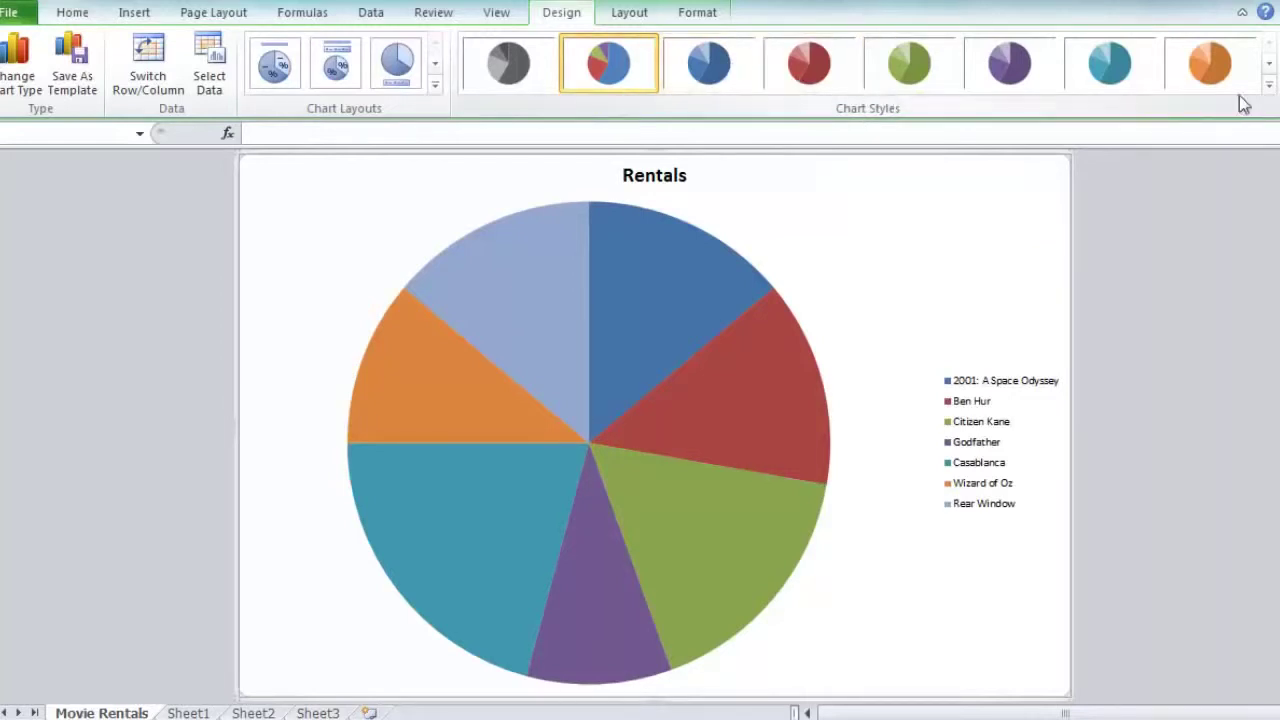
click(1270, 87)
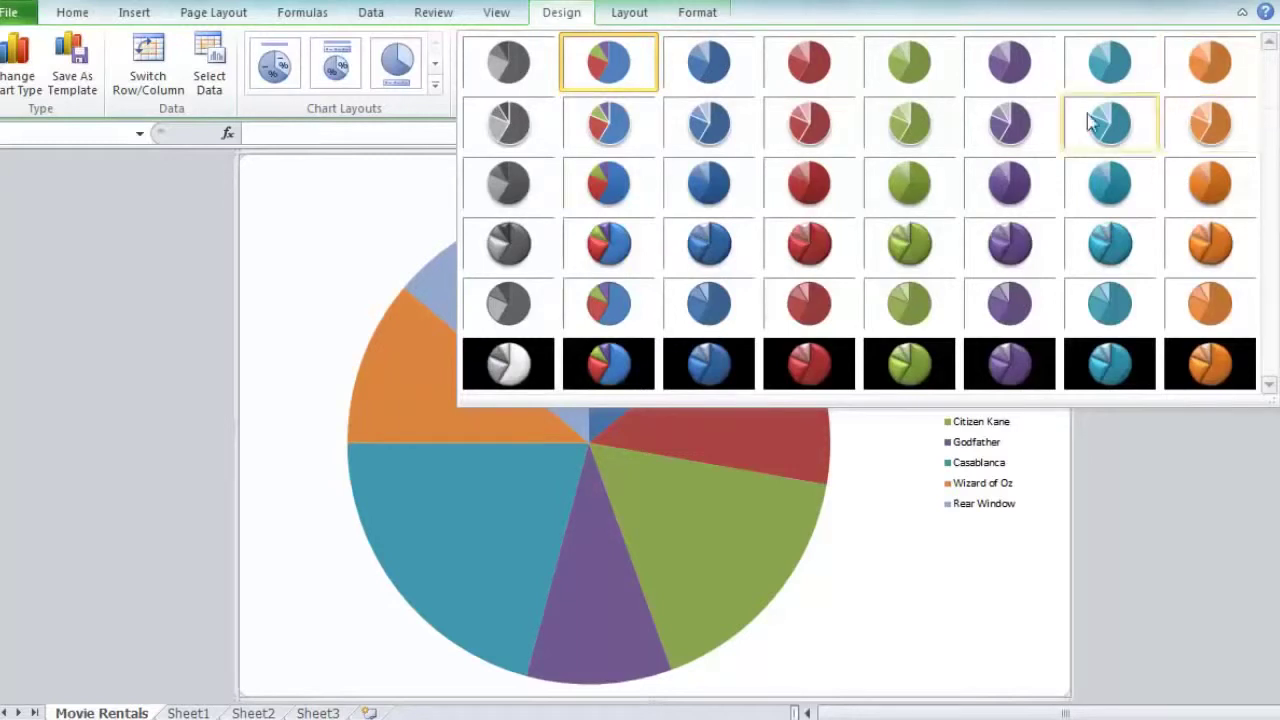
click(605, 250)
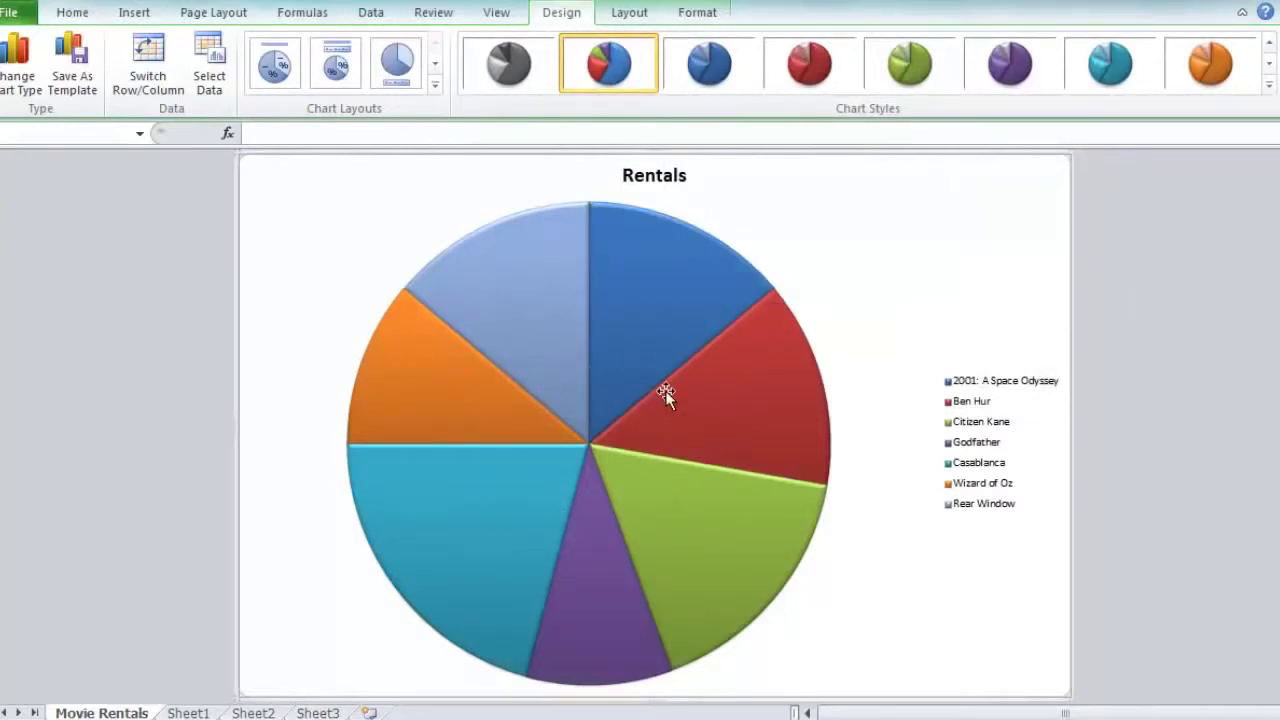
- Enlarge the pie chart's legend text to font size 20
click(960, 405)
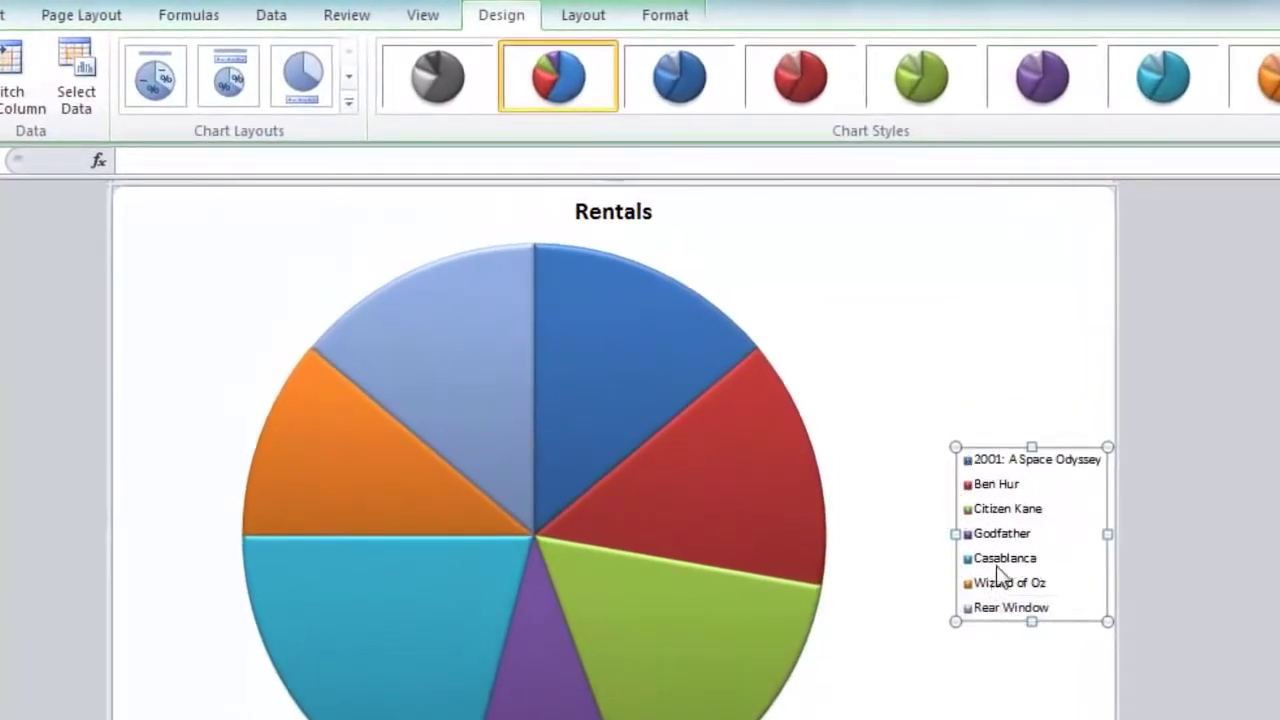
right_click(1007, 490)
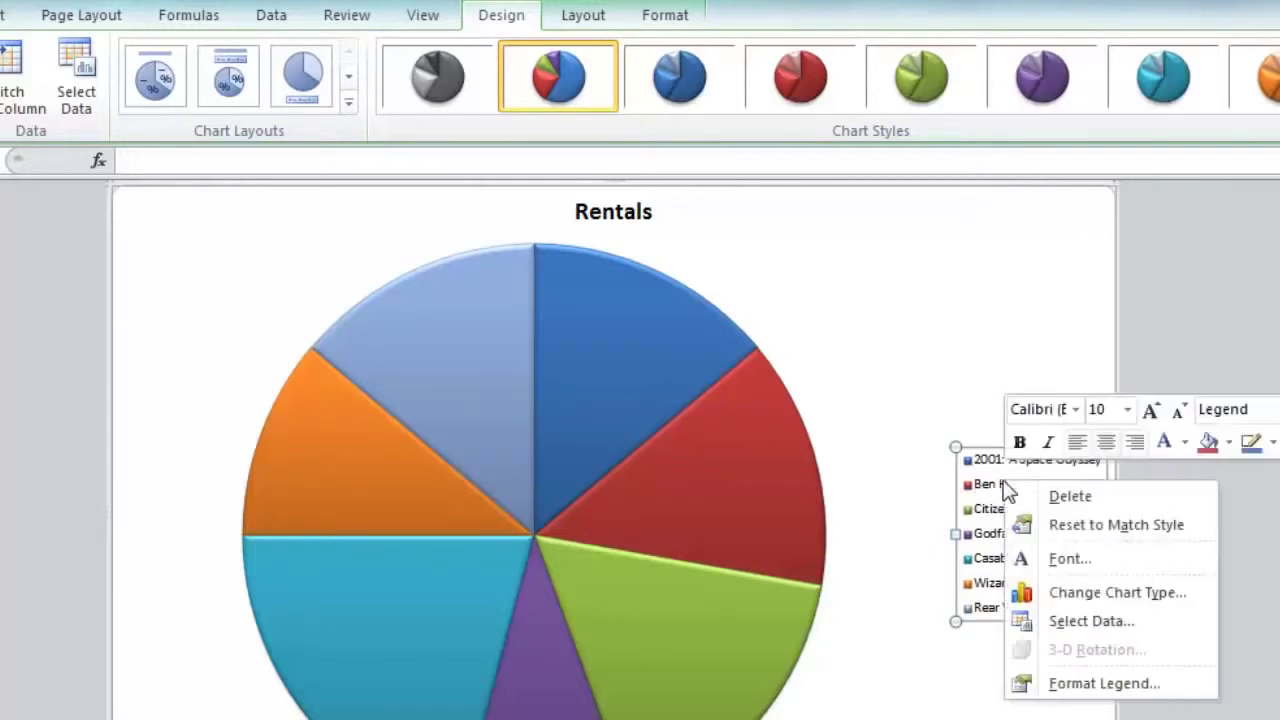
click(1151, 411)
click(1151, 411)
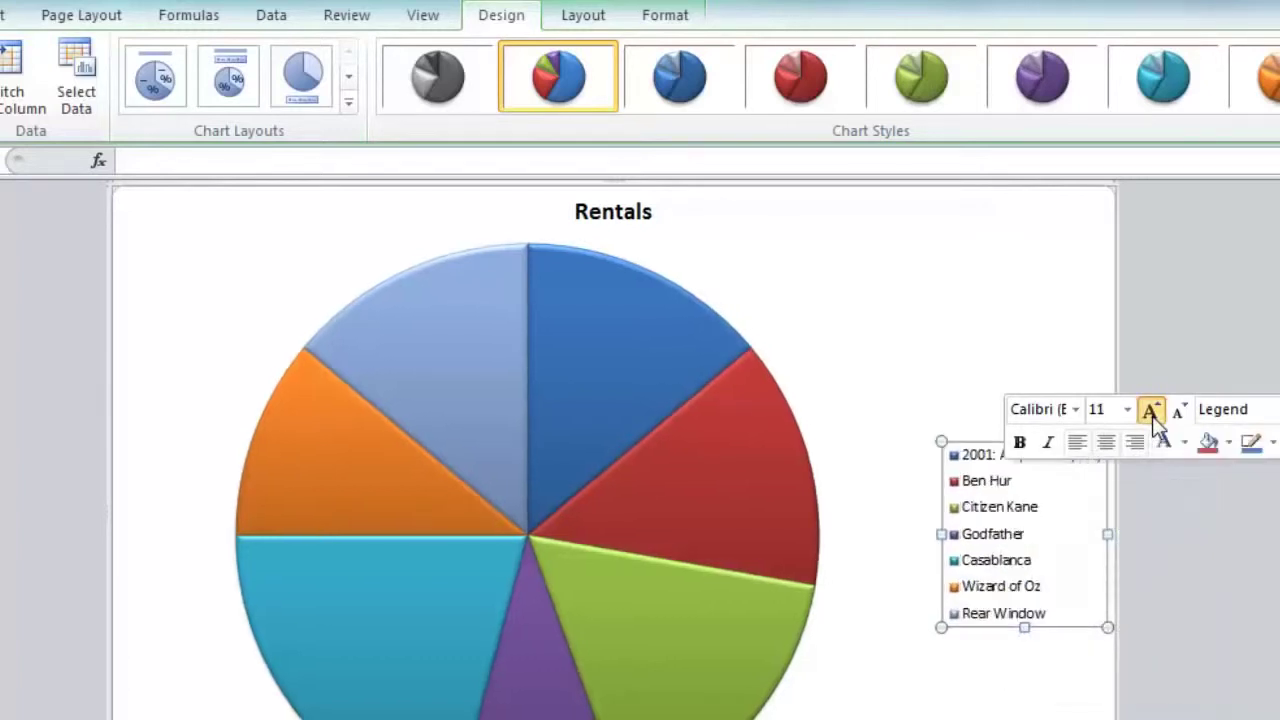
click(1151, 411)
click(1152, 416)
click(1152, 416)
click(1152, 416)
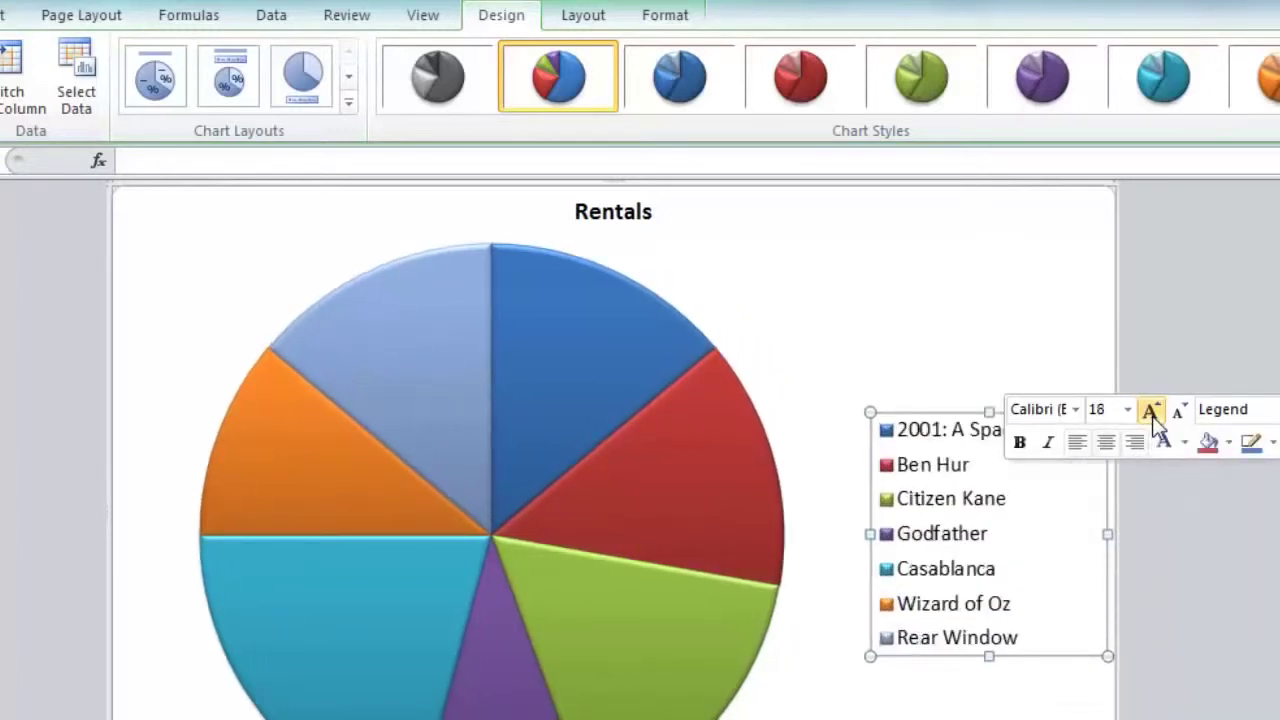
click(1152, 416)
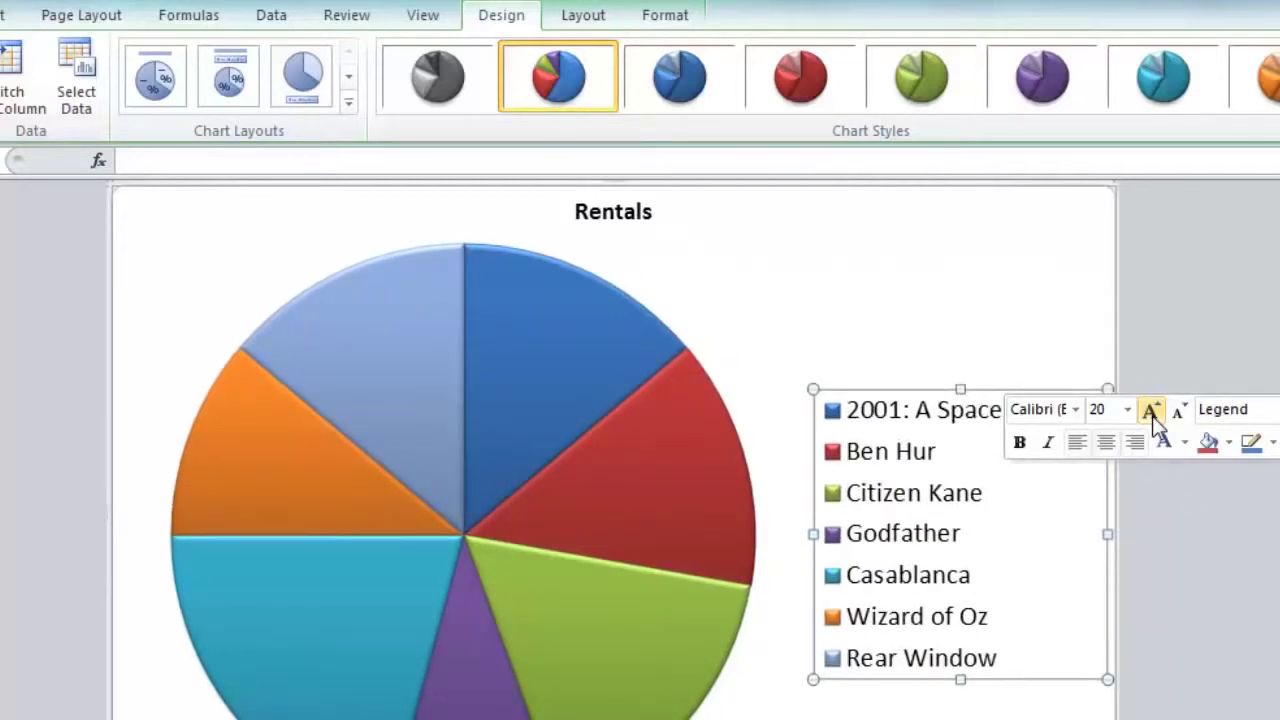
click(1232, 558)
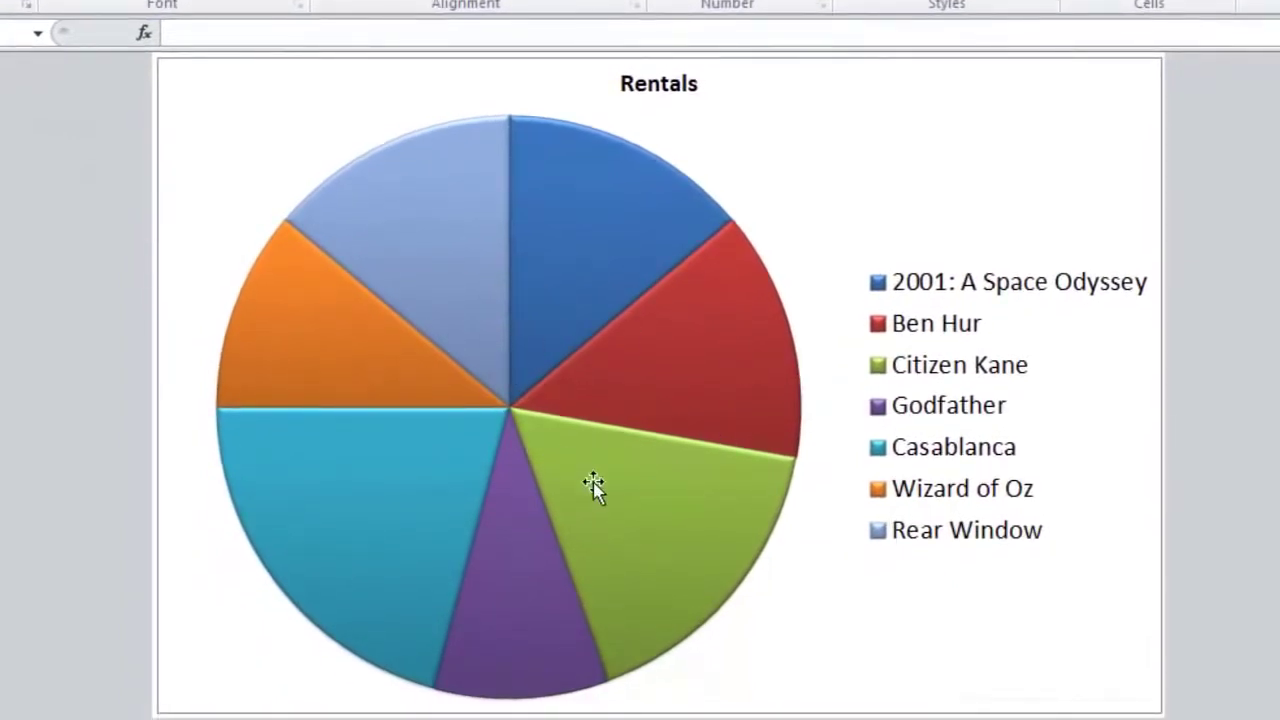
- Rotate the Rentals pie series by setting the angle of its first slice to 100
mouse_move(670, 503)
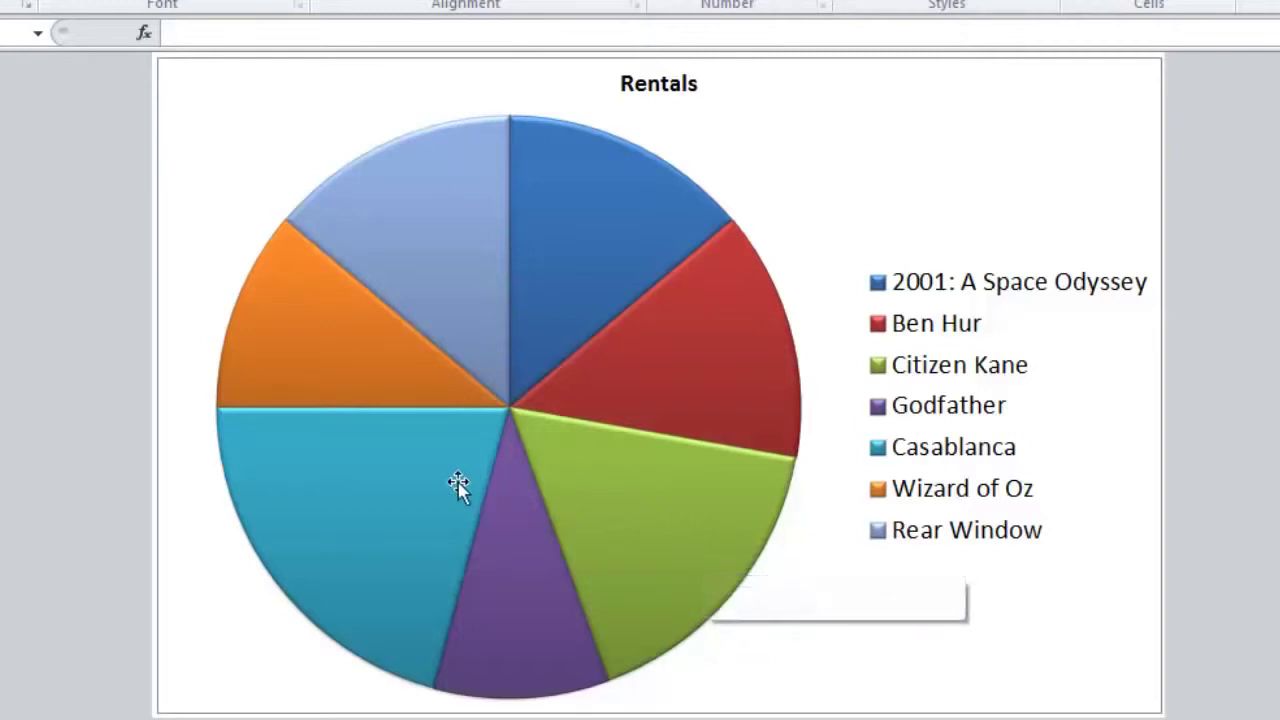
mouse_move(312, 560)
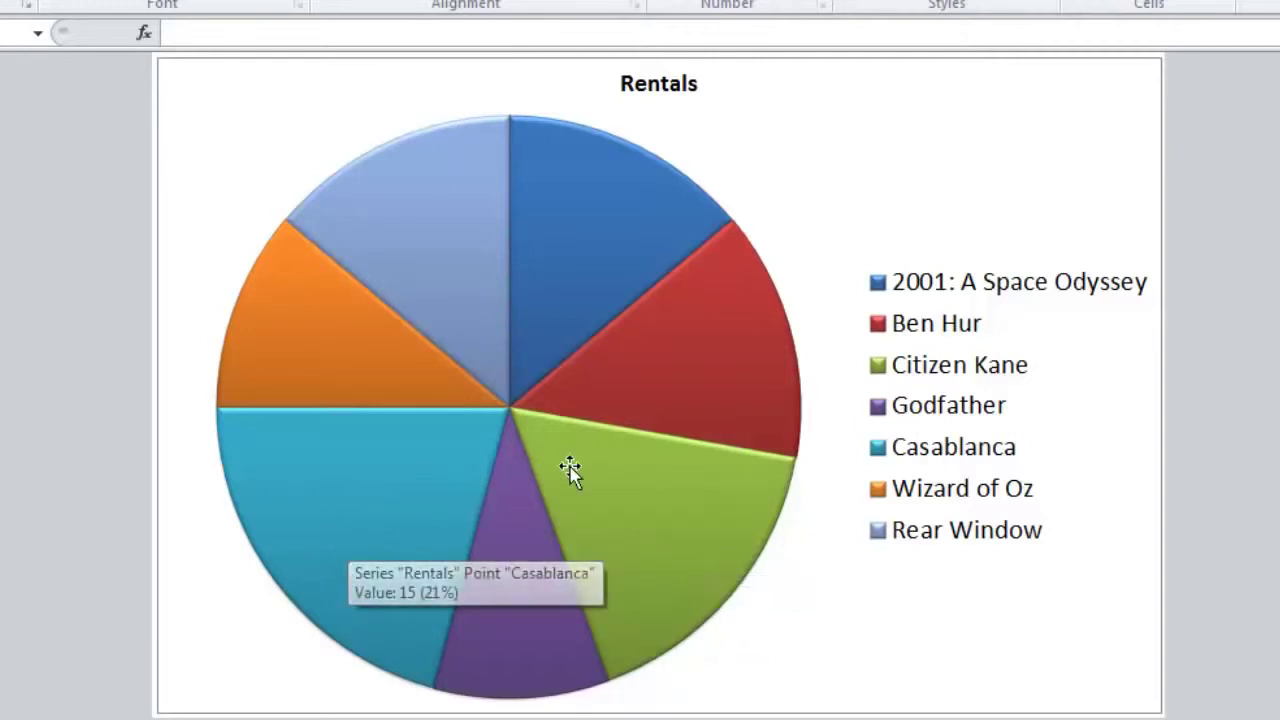
mouse_move(666, 530)
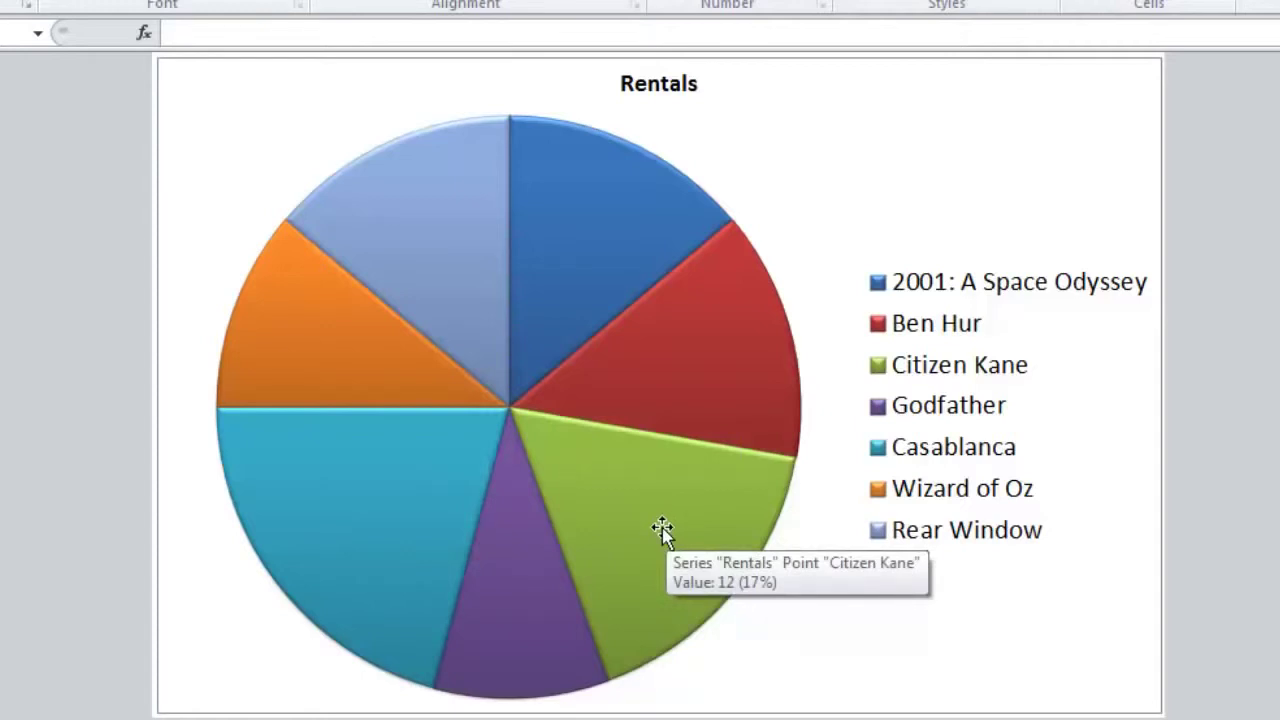
click(557, 287)
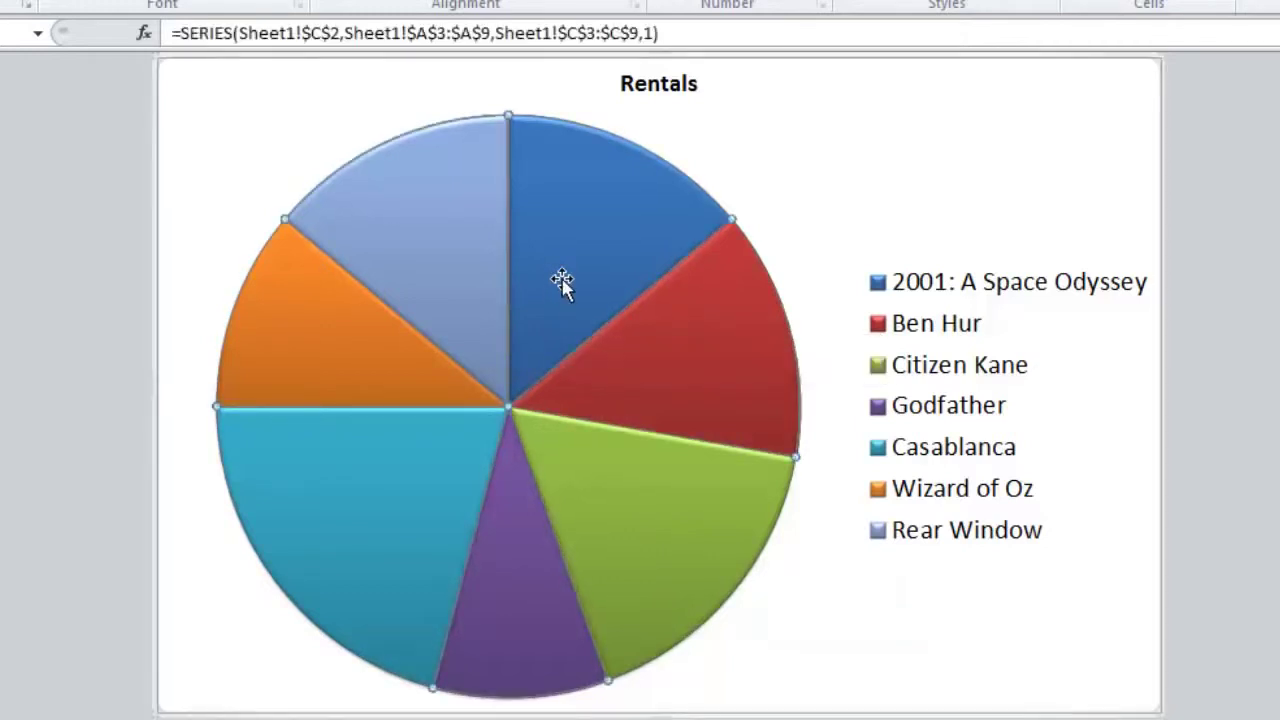
right_click(561, 283)
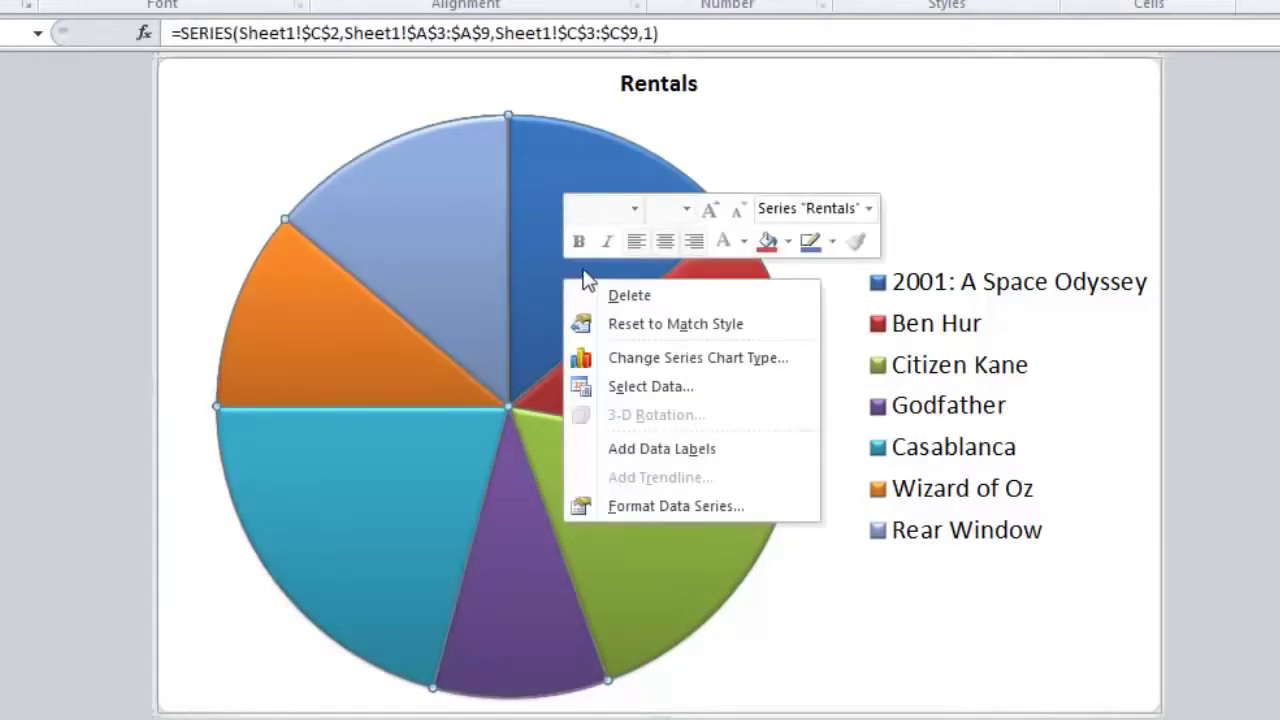
click(632, 506)
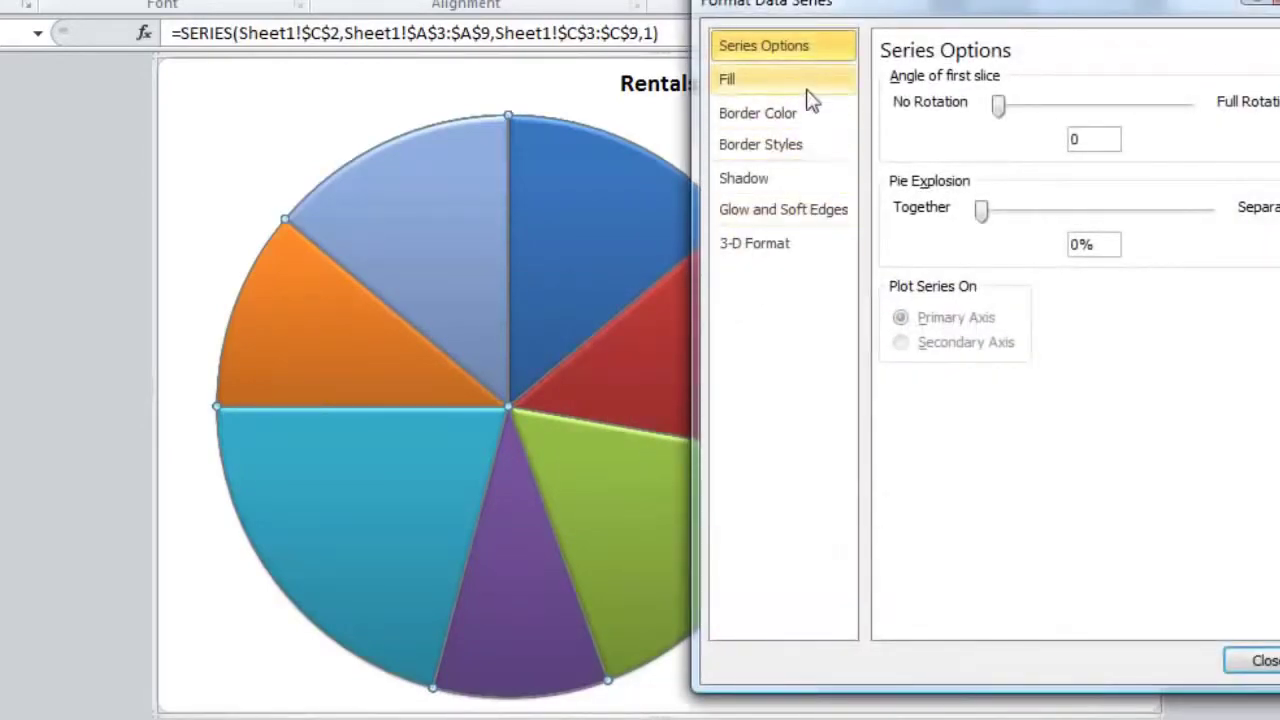
drag(828, 8, 804, 54)
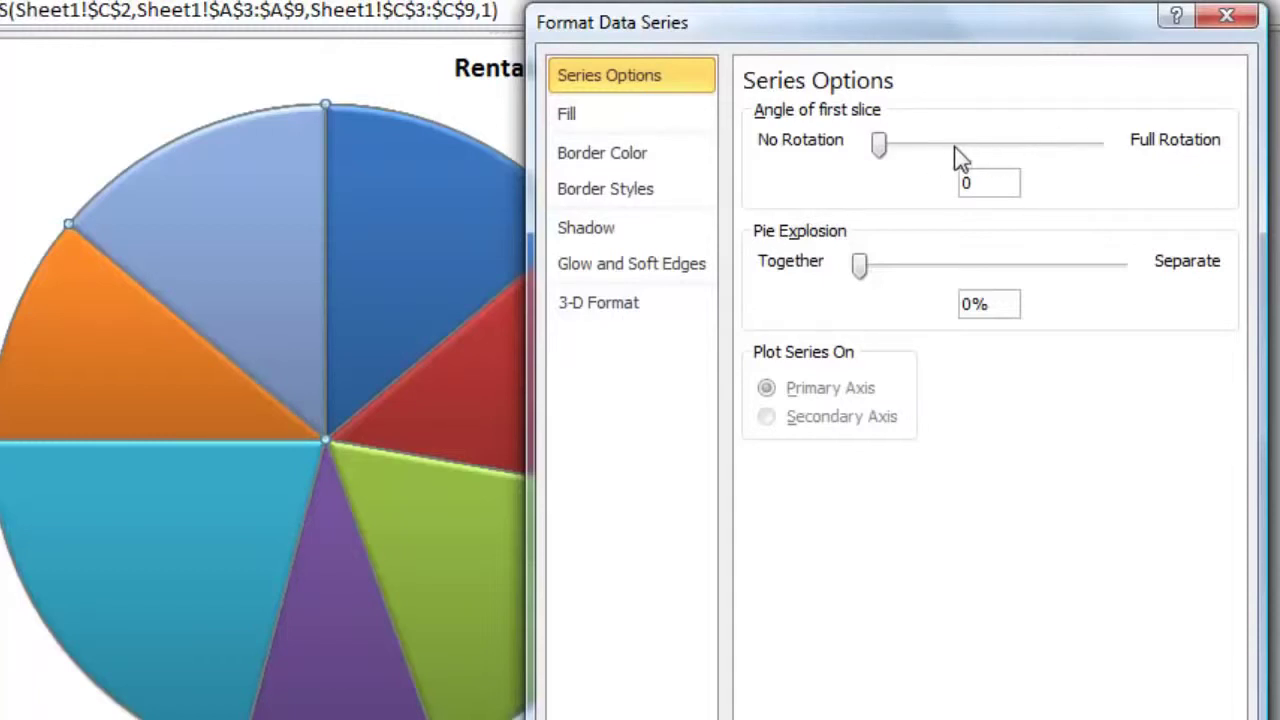
click(1019, 147)
click(1019, 147)
click(1019, 147)
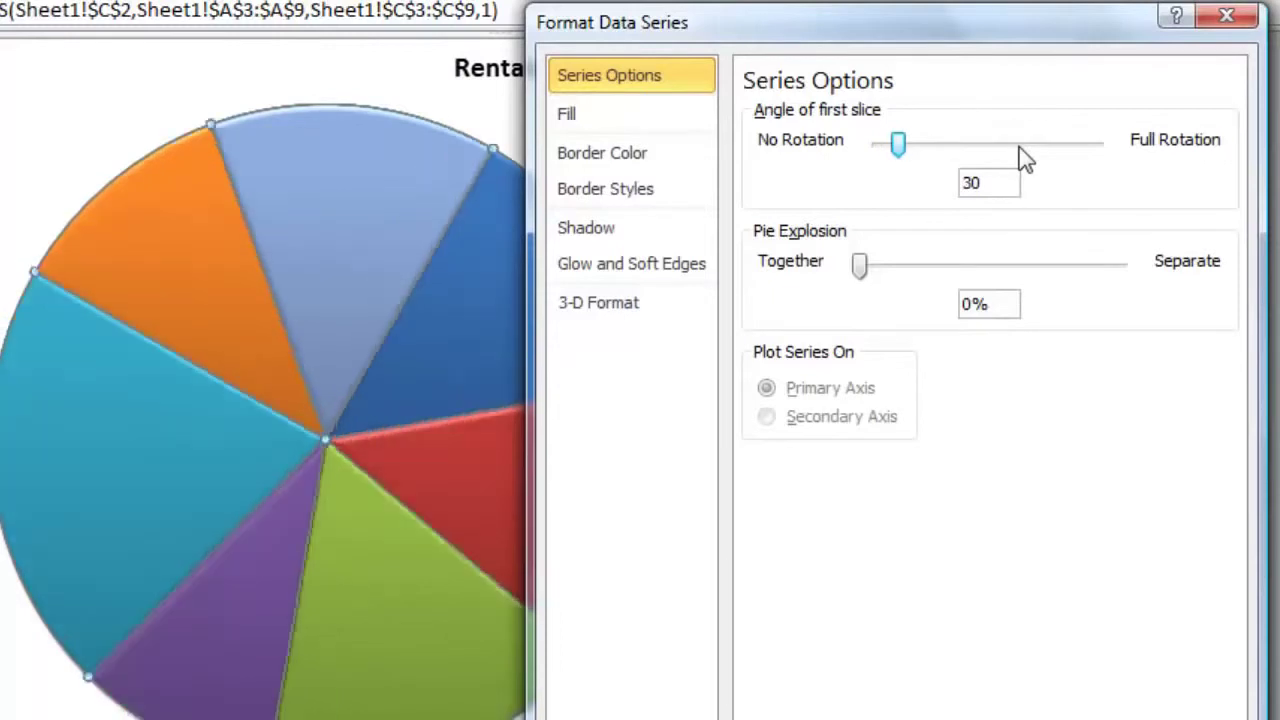
click(1019, 147)
click(1019, 147)
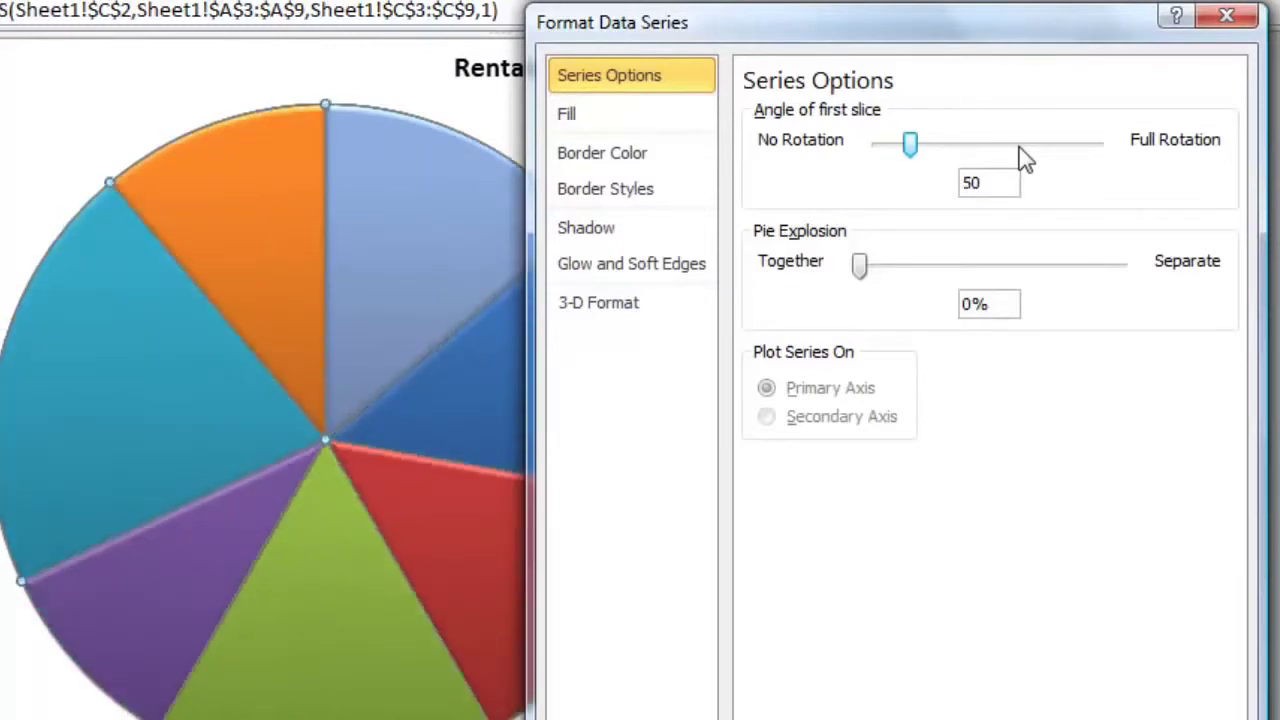
click(1019, 147)
click(1019, 147)
click(1019, 147)
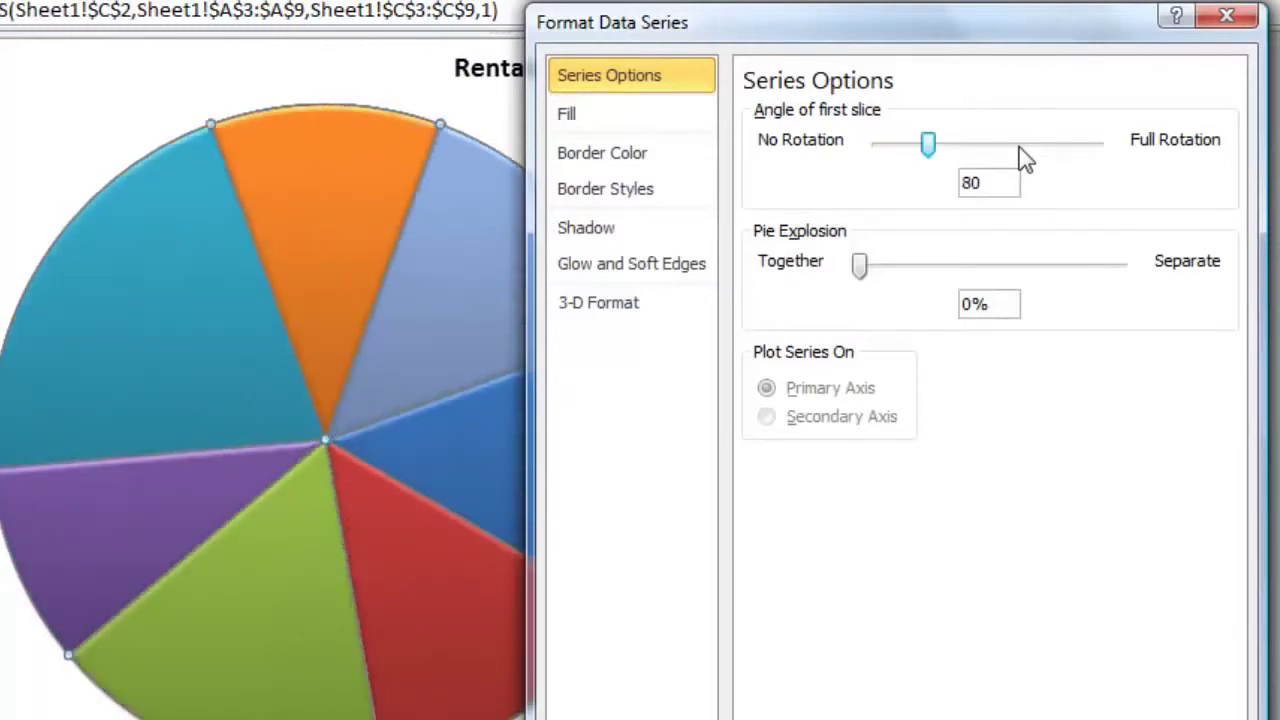
click(1019, 147)
click(1020, 140)
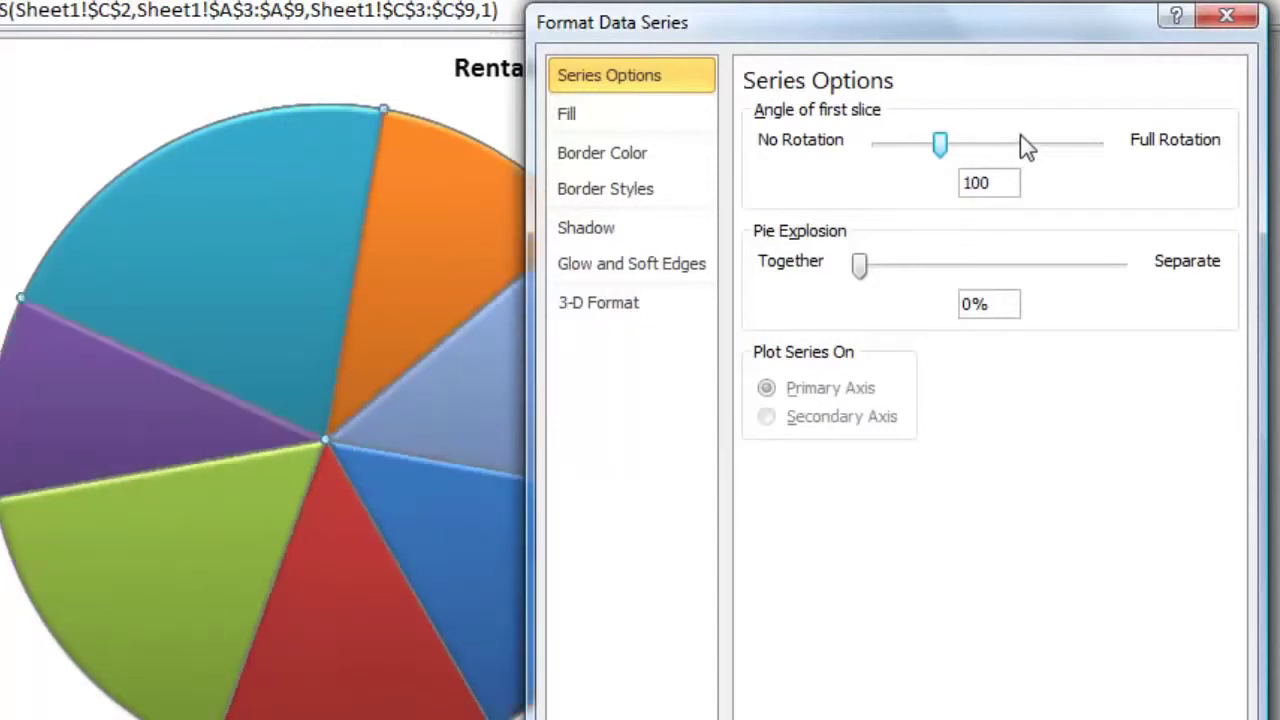
click(1024, 146)
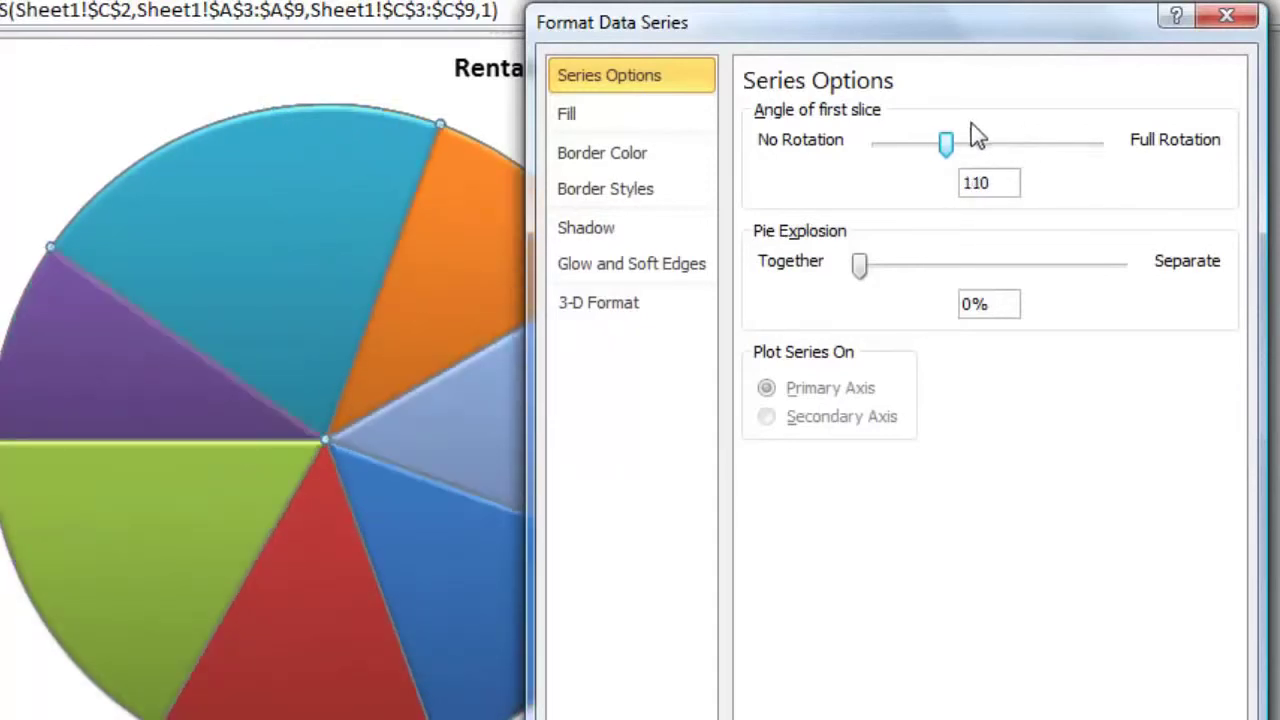
click(900, 145)
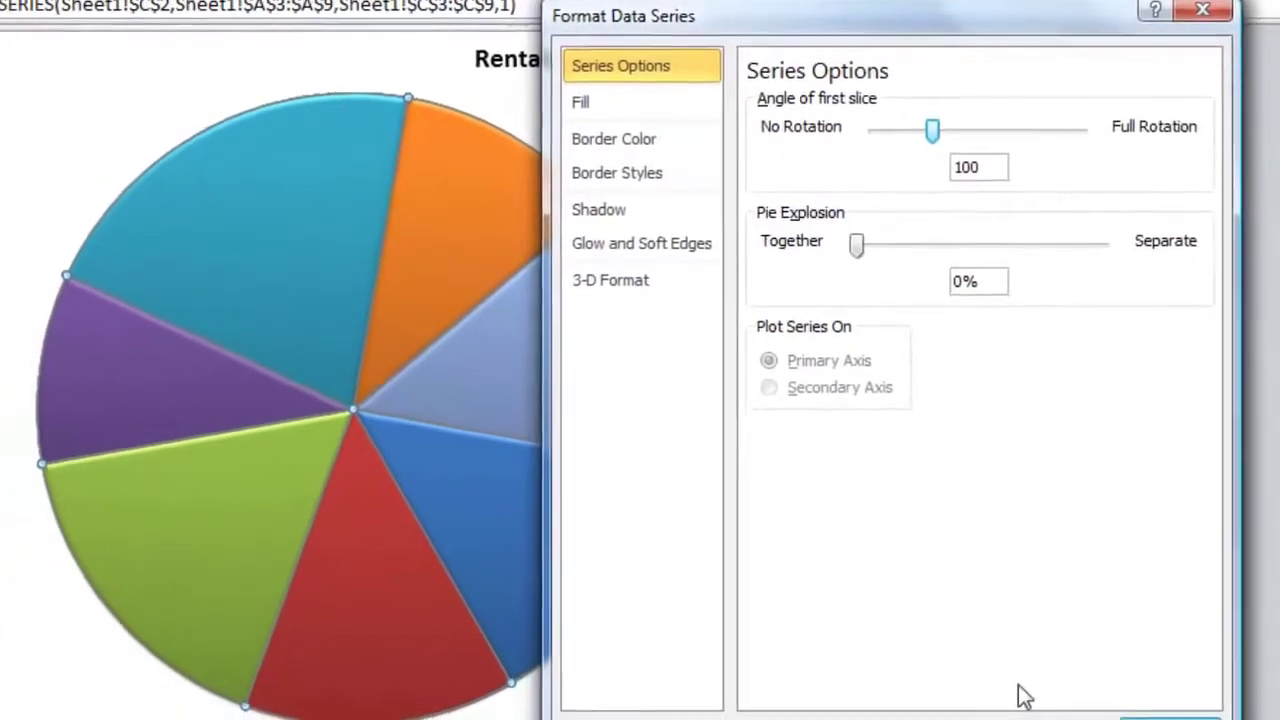
click(1163, 716)
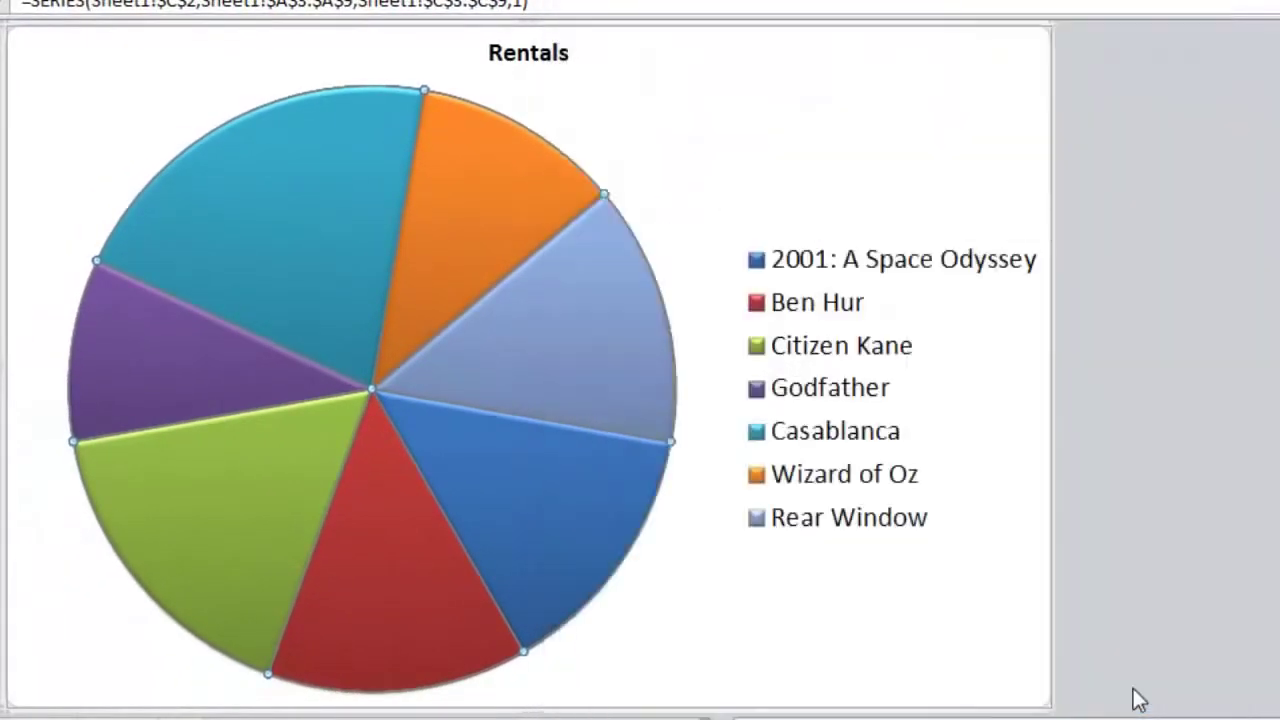
mouse_move(337, 468)
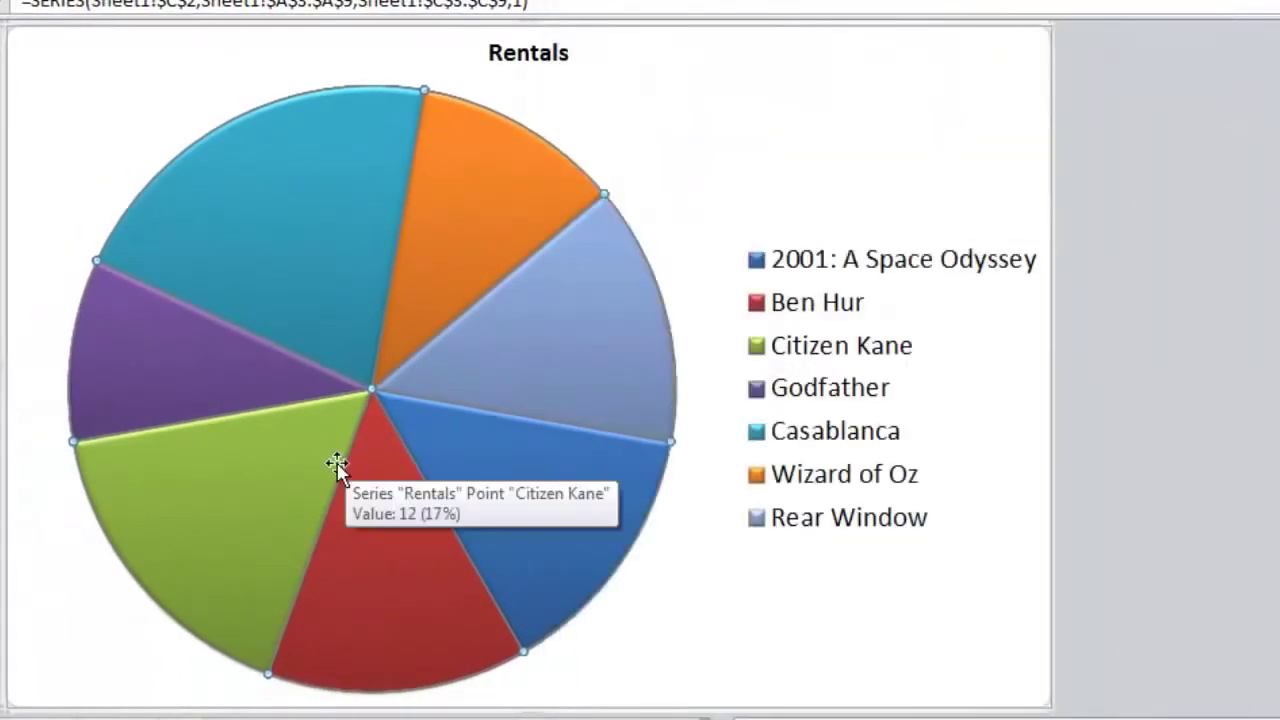
- Deselect the pie series and select the Rentals chart title
click(943, 372)
click(871, 149)
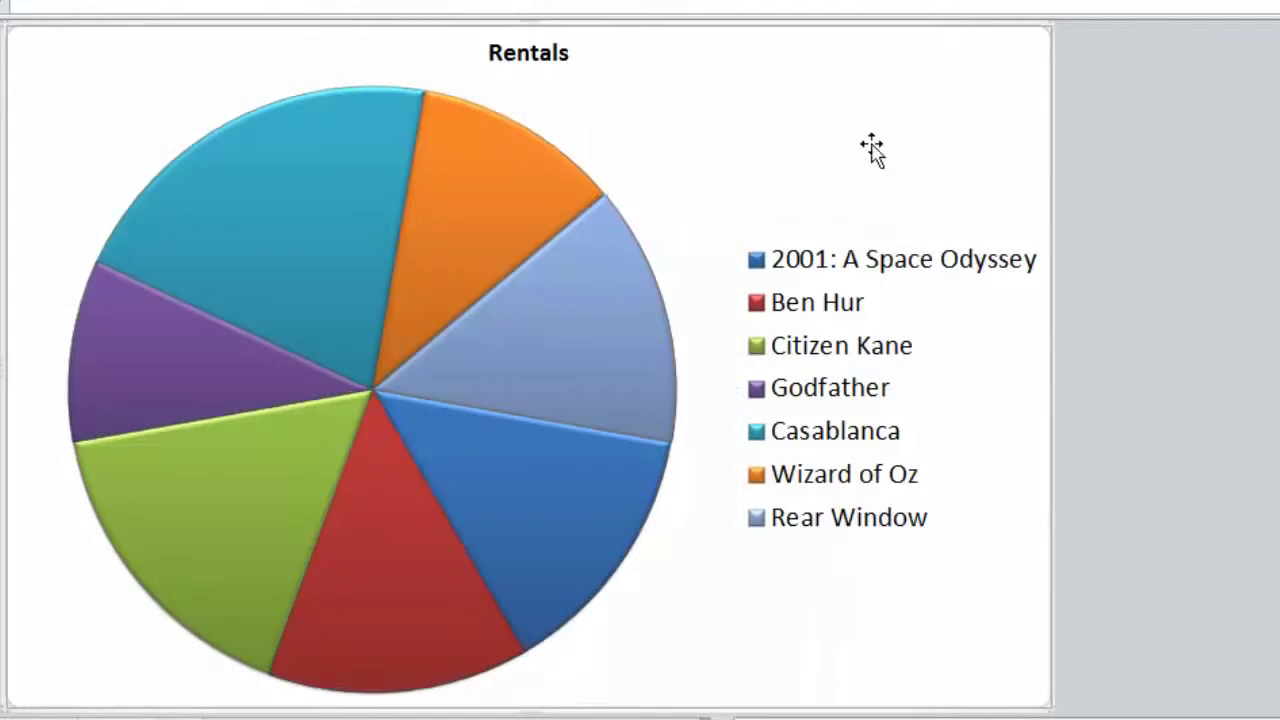
click(553, 57)
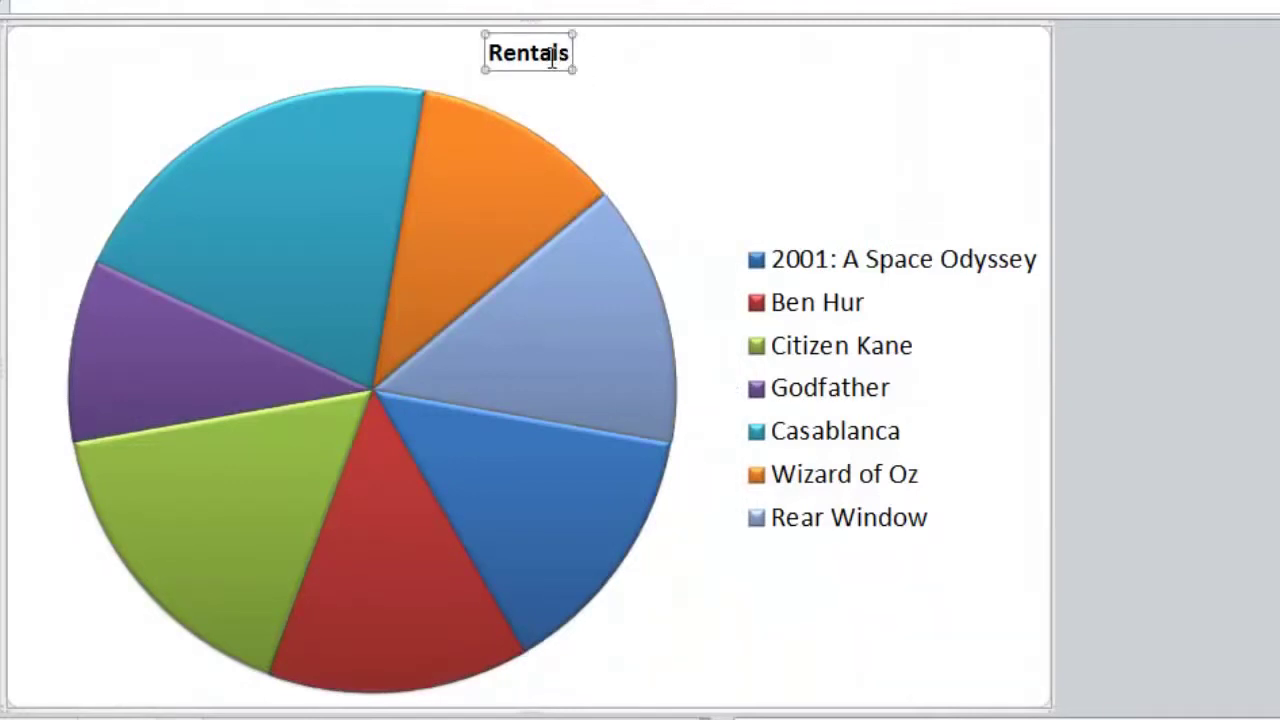